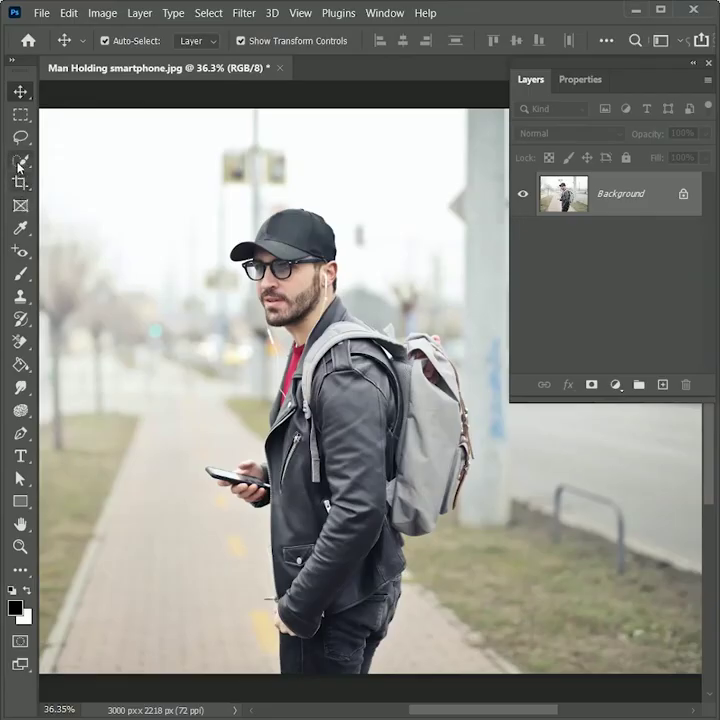
Step: Open the selection tools group with 'Man Holding smartphone.jpg' loaded in Photoshop
left_click(21, 161)
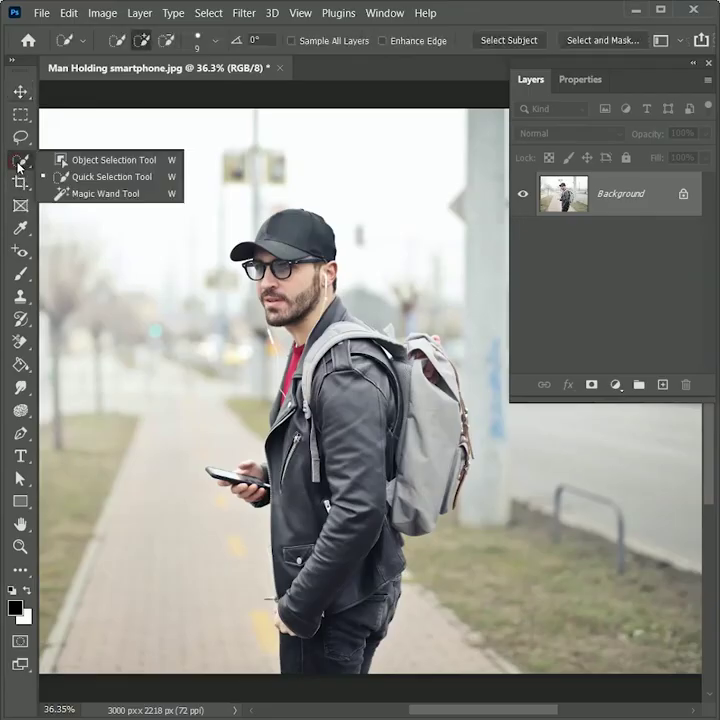
Step: Select the man with Object Selection's Select Subject and mask out the street on Layer 0
left_click(114, 162)
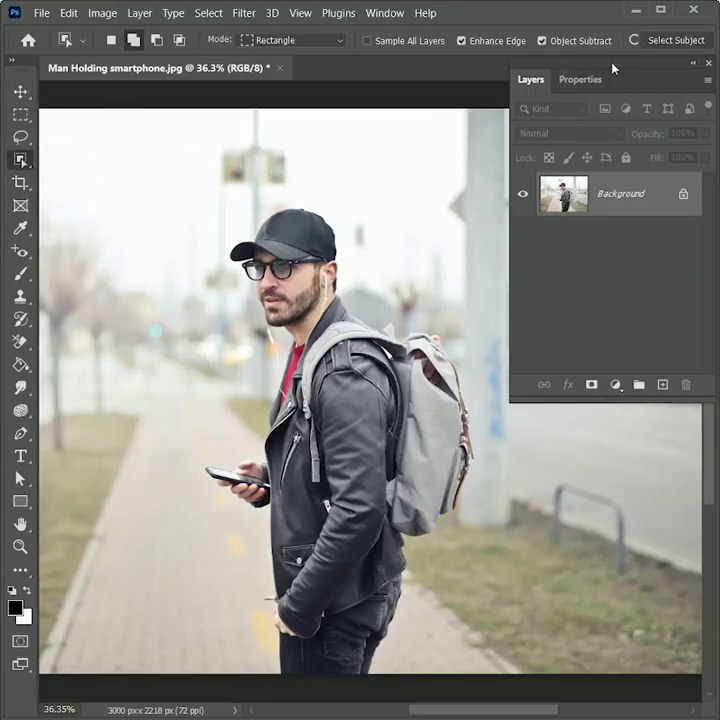
left_click(664, 41)
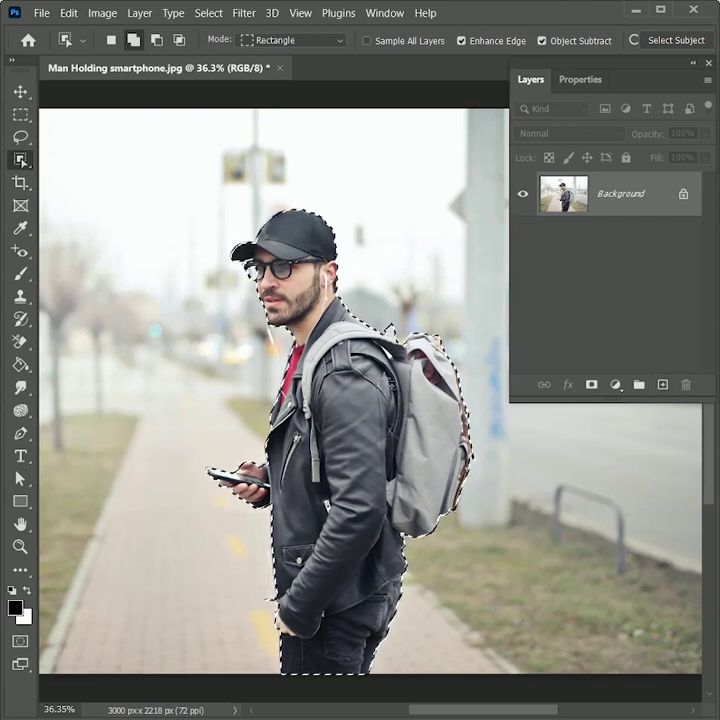
left_click(592, 386)
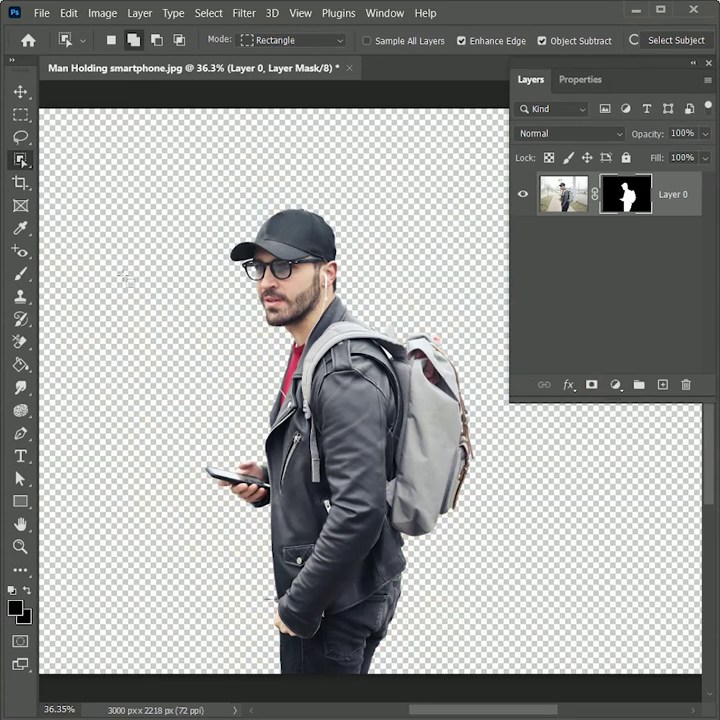
scroll(166, 298, "down", 1)
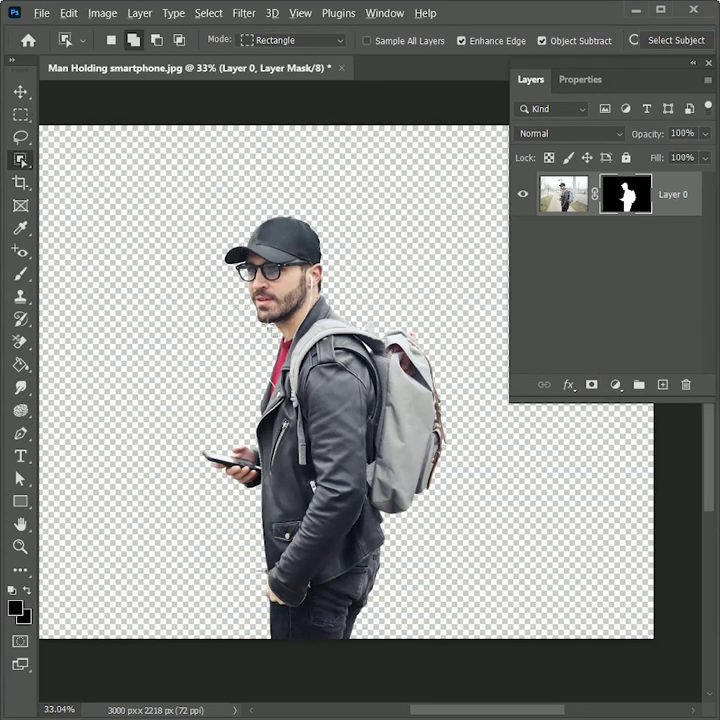
scroll(238, 301, "down", 2)
scroll(300, 325, "left", 1)
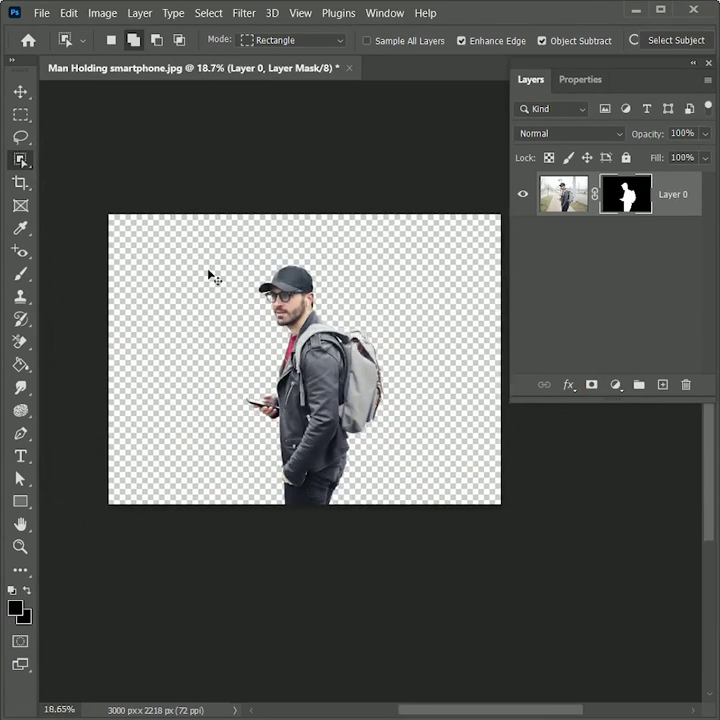
Step: Crop the canvas to a 1:1 square of 2218 × 2218 px around the man
left_click(20, 183)
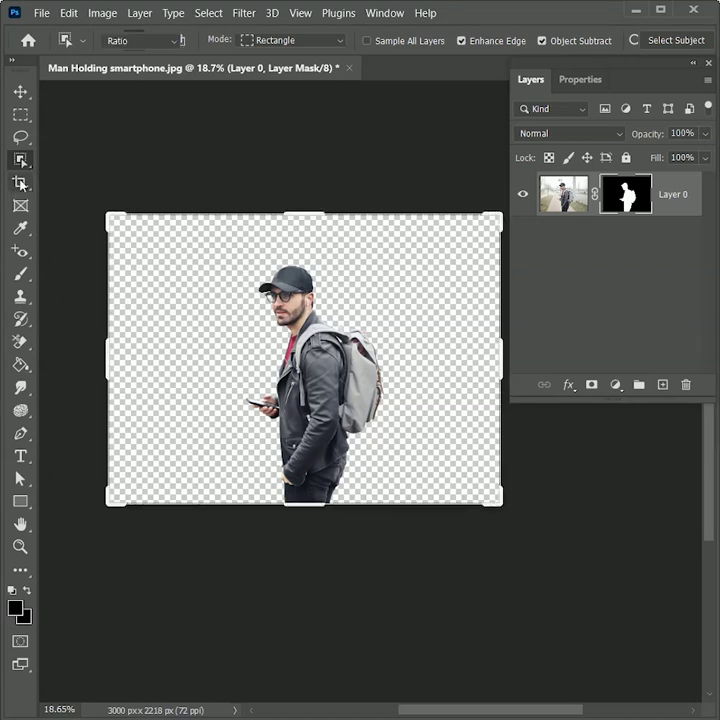
left_click(163, 42)
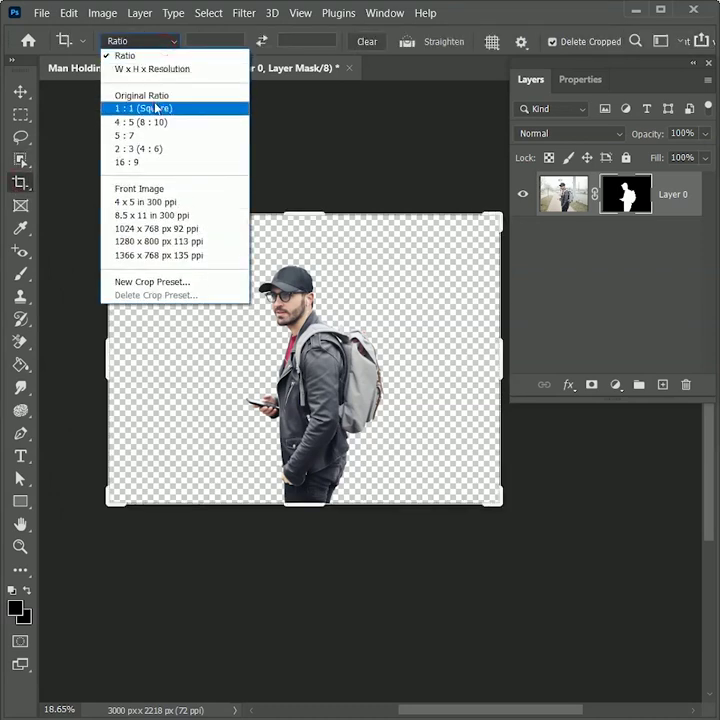
left_click(156, 108)
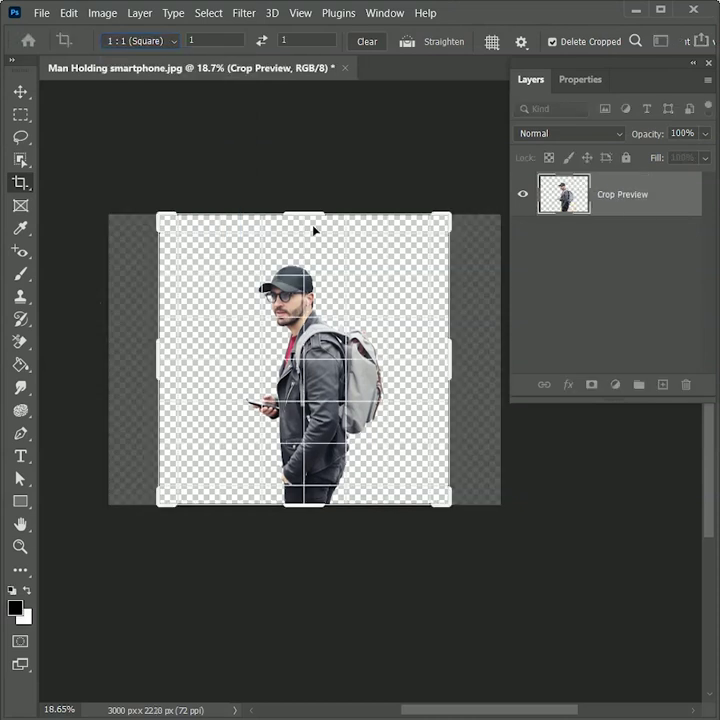
key("Return")
scroll(228, 339, "up", 4)
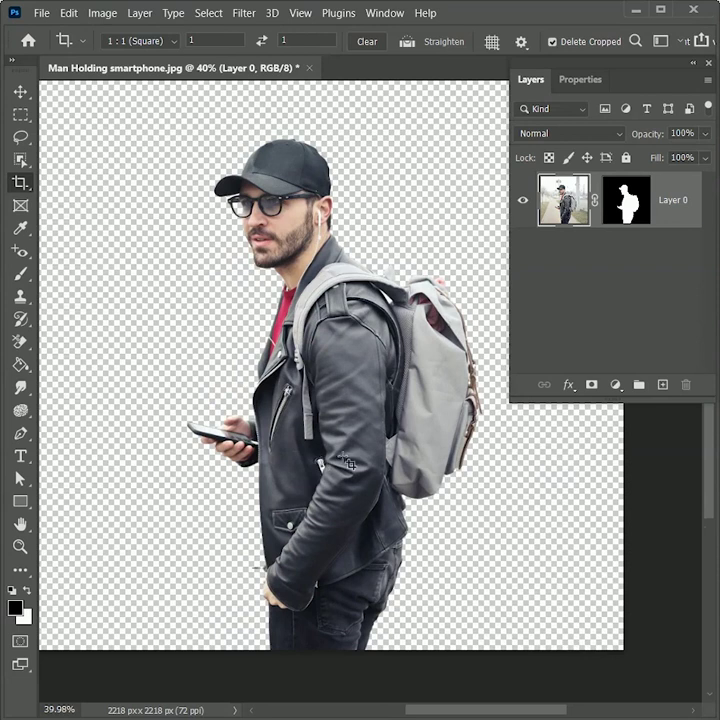
scroll(494, 322, "up", 1)
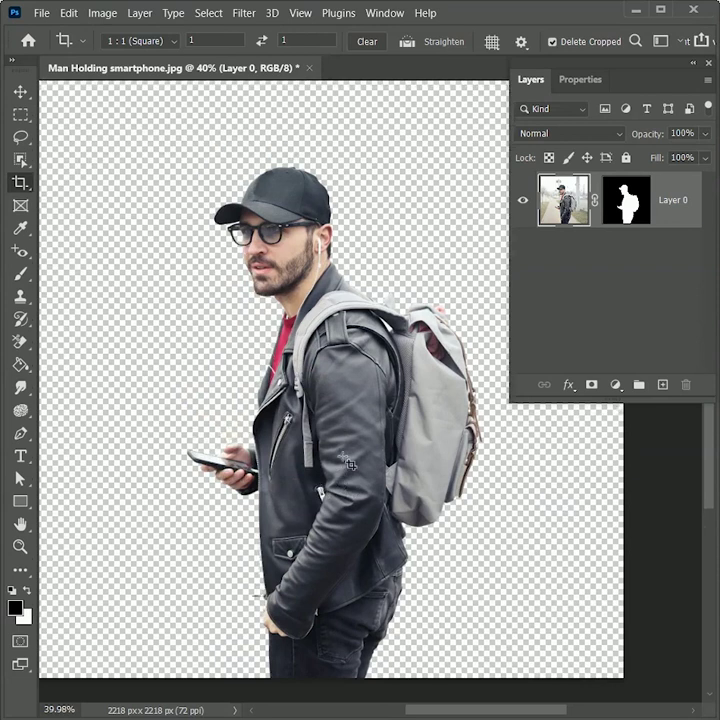
Step: Add a Gradient Fill layer using the dark red preset from the Reds gradients
left_click(615, 385)
left_click(627, 420)
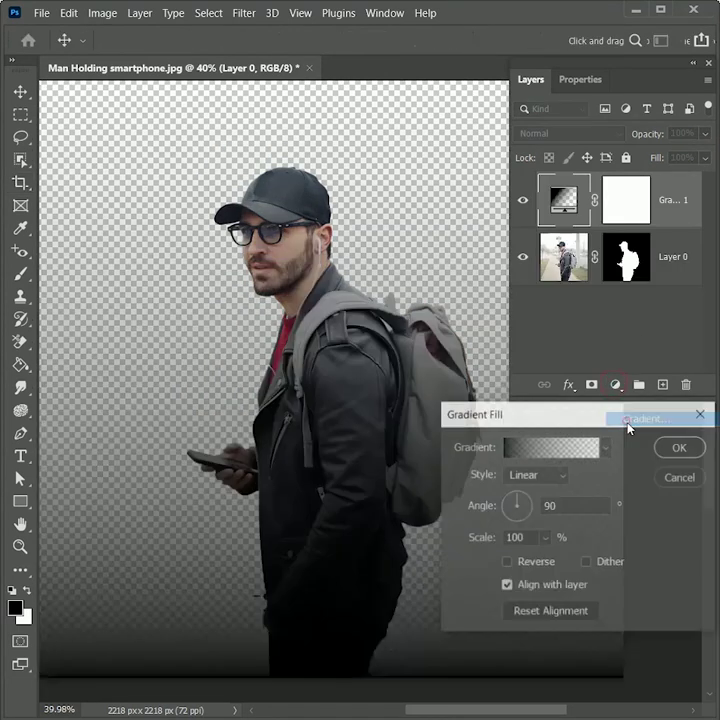
left_click(563, 450)
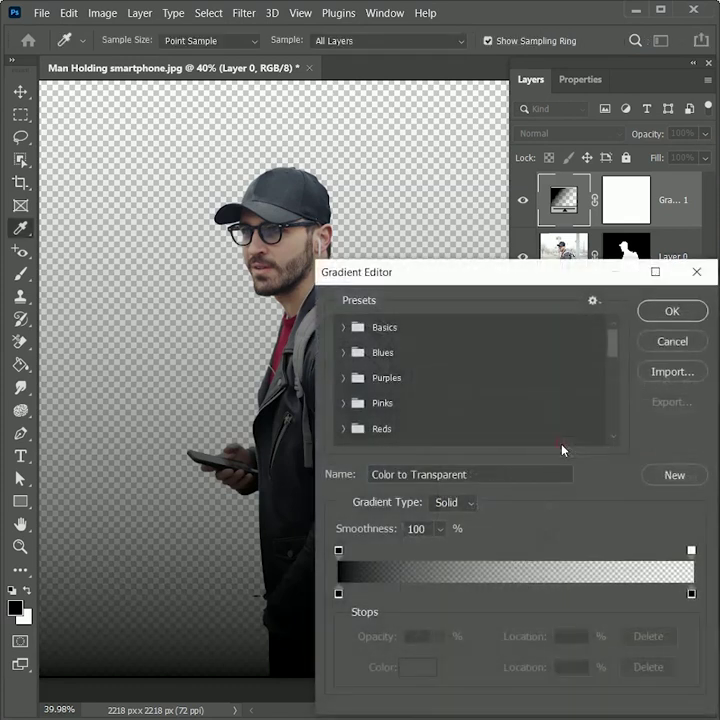
left_click(345, 430)
scroll(563, 409, "down", 1)
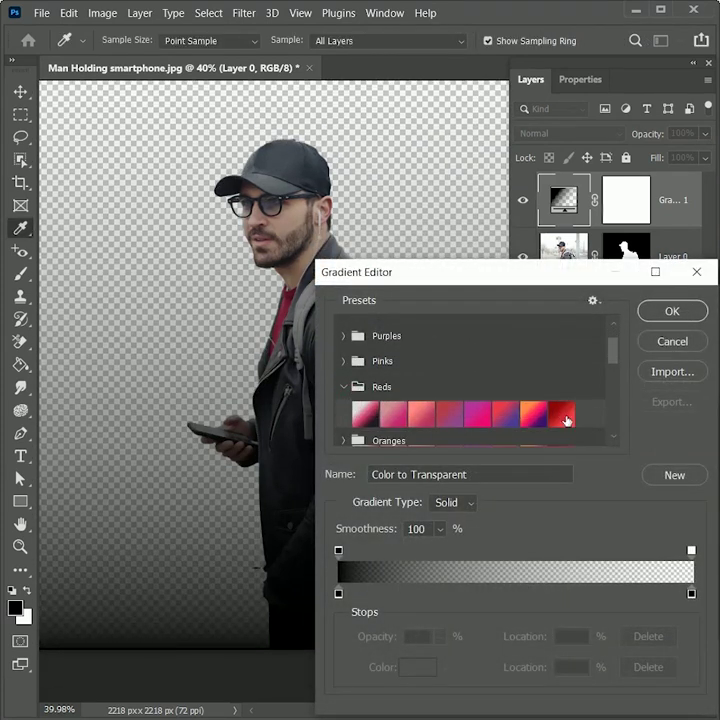
left_click(564, 414)
left_click(656, 313)
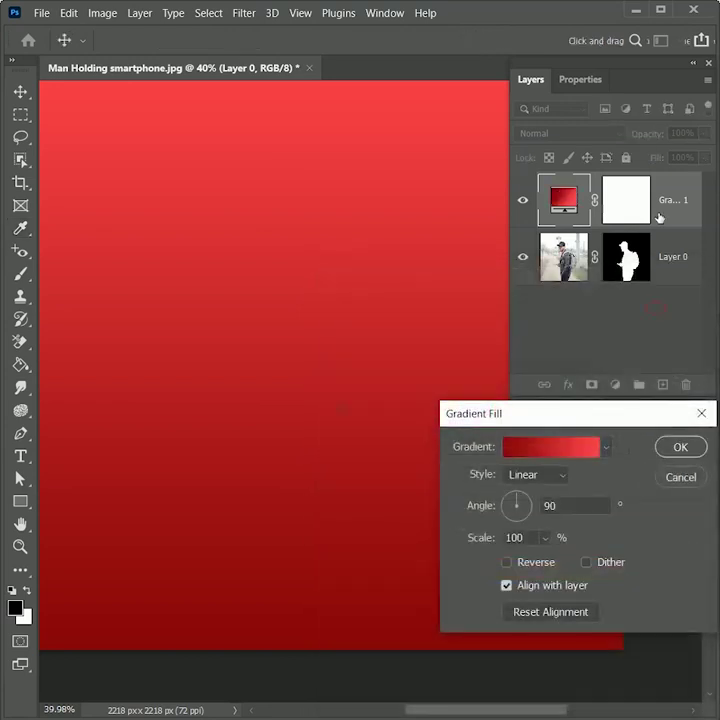
left_click(679, 447)
Step: Move the red gradient layer below the man's Layer 0
key("c")
left_click_drag(660, 205, 588, 355)
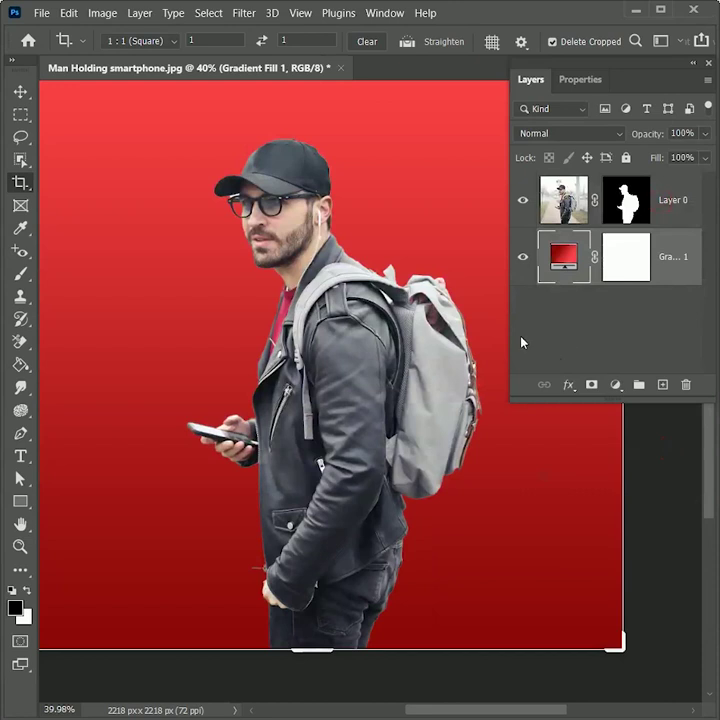
key("t")
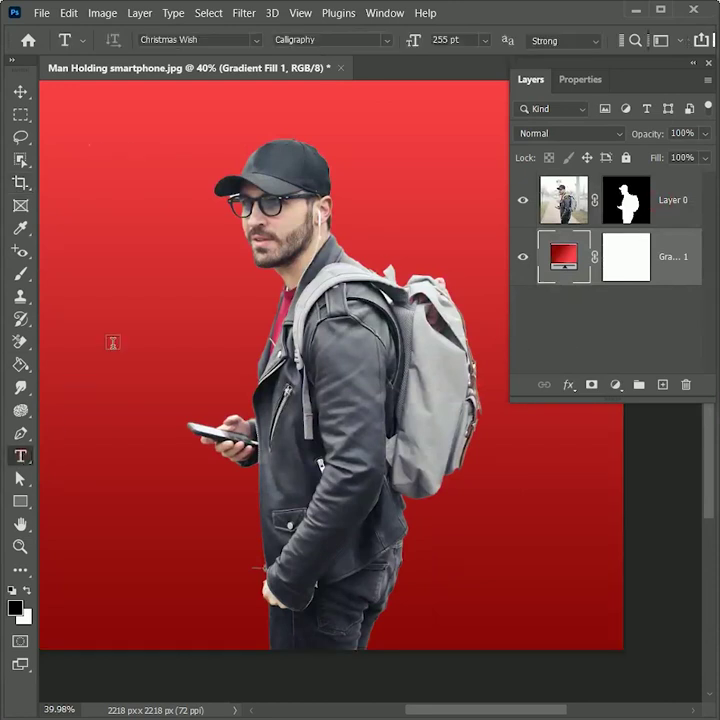
Step: Add a 'Look' text layer to the left of the man
left_click(141, 293)
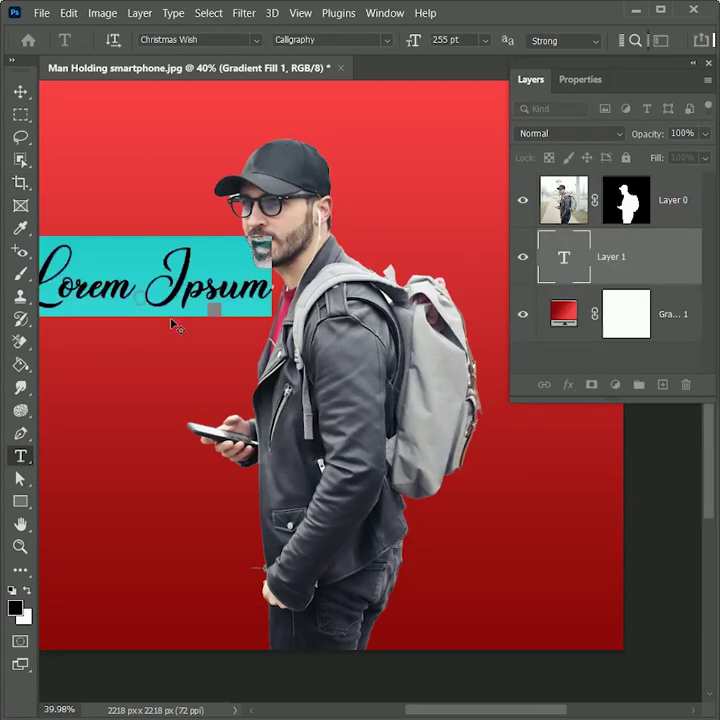
type("Look")
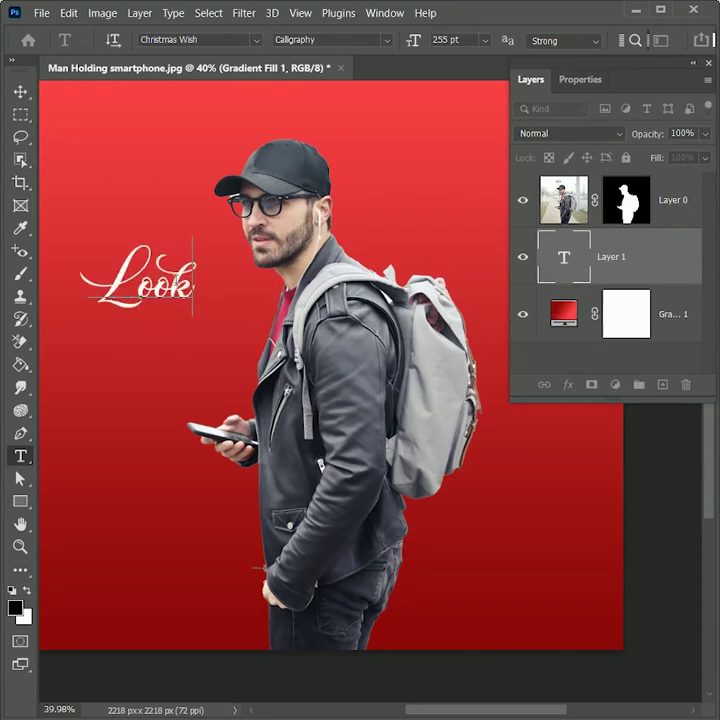
left_click(18, 98)
key("t")
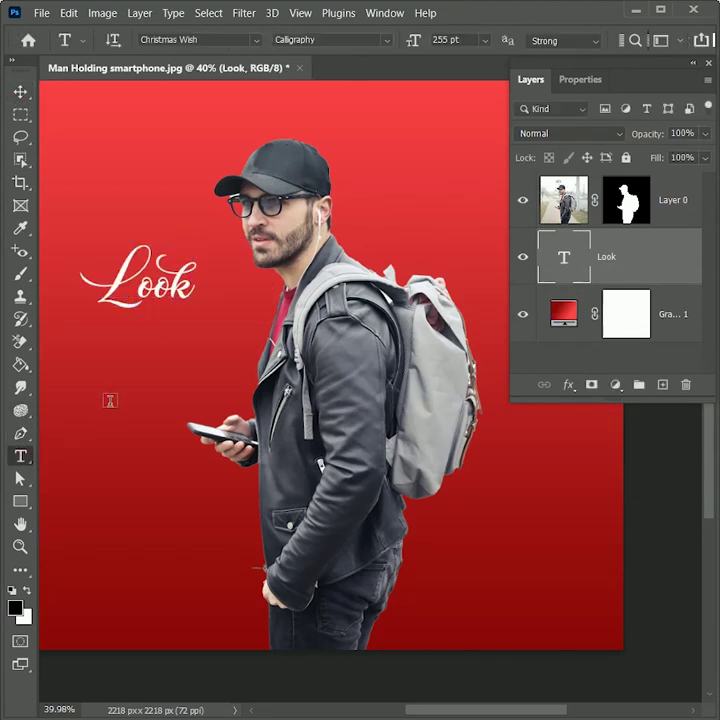
Step: Add a second text layer reading 'BOLD' below Look and select its text
left_click(107, 393)
type("BOLD")
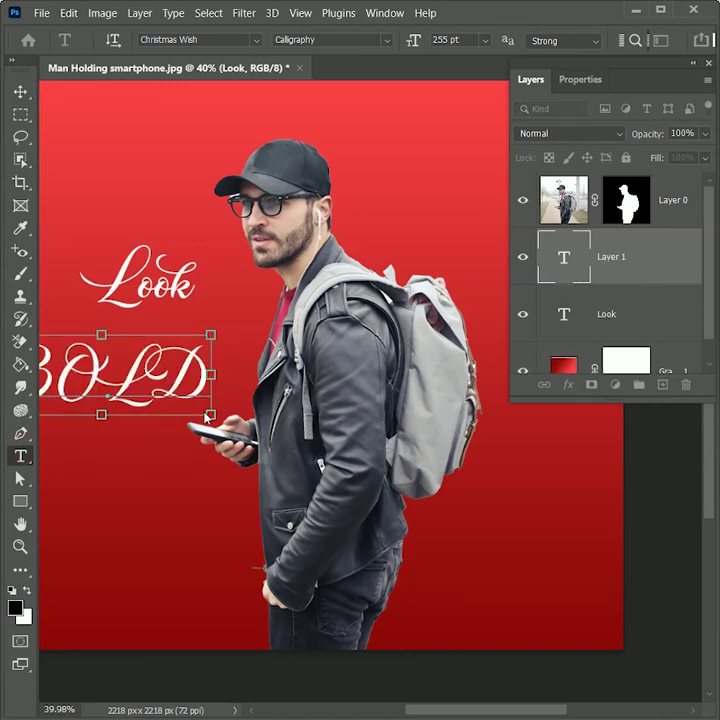
key("ctrl+a")
left_click(188, 40)
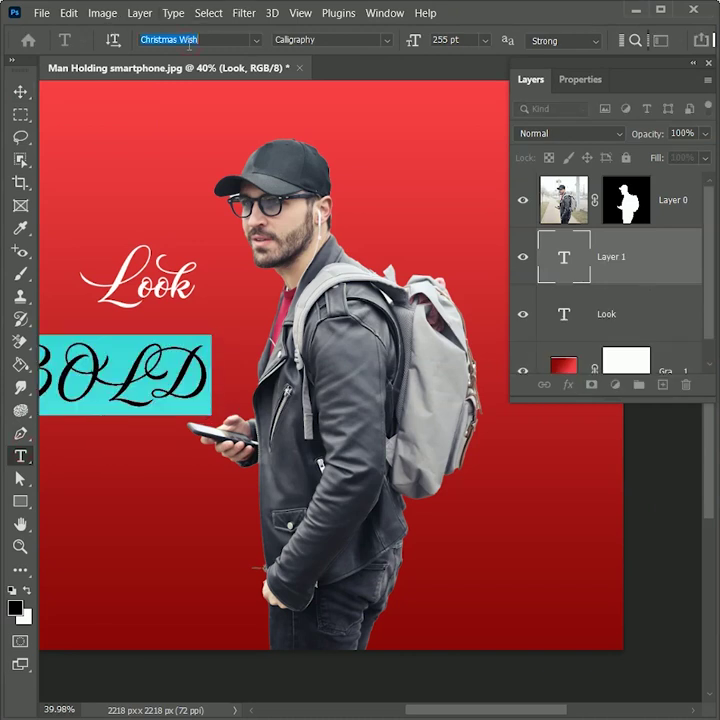
Step: Set the BOLD text to Montserrat ExtraBold
type("mont")
key("Down")
key("Down")
key("Down")
key("Down")
key("Down")
key("Down")
key("Down")
key("Down")
key("Down")
key("Down")
key("Down")
key("Down")
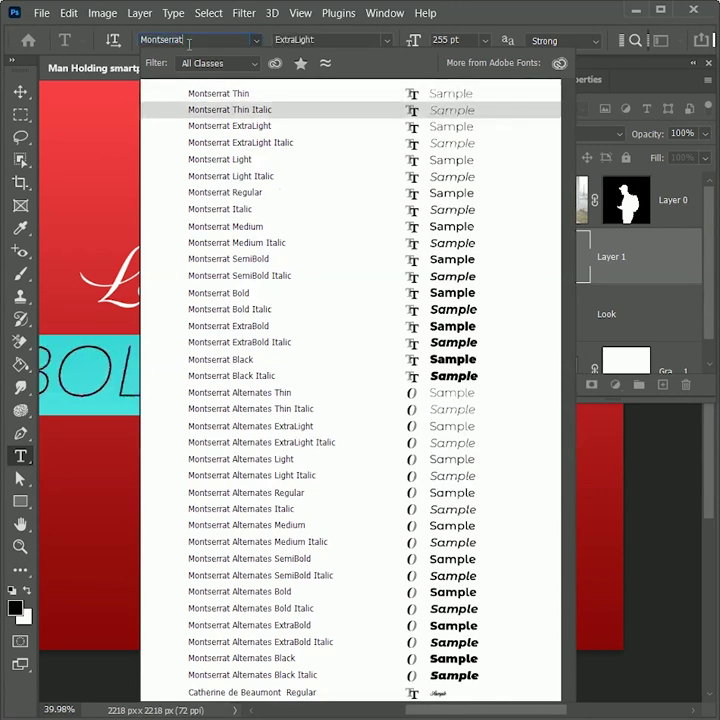
key("Down")
key("Down")
key("Down")
key("Down")
key("Down")
key("Down")
key("Down")
key("Down")
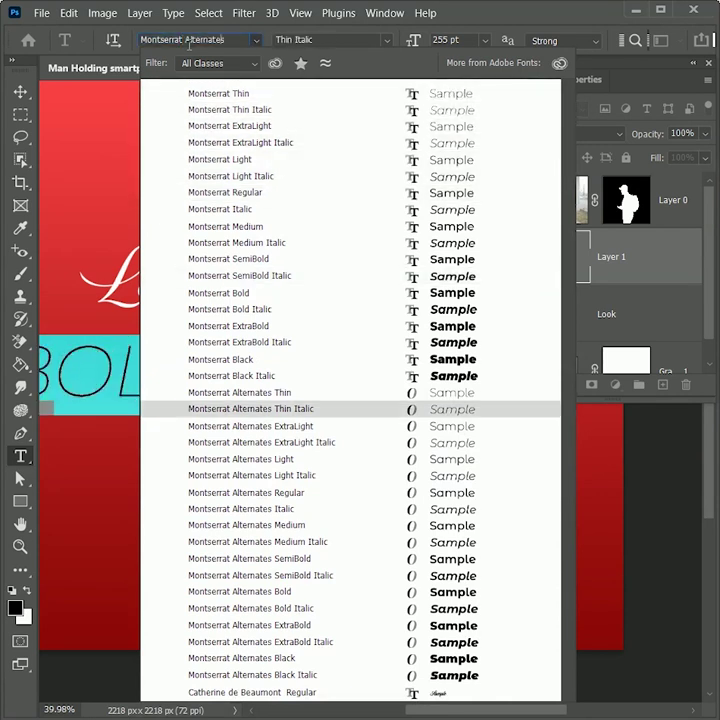
key("Up")
key("Up")
key("Up")
key("Up")
key("Up")
key("Return")
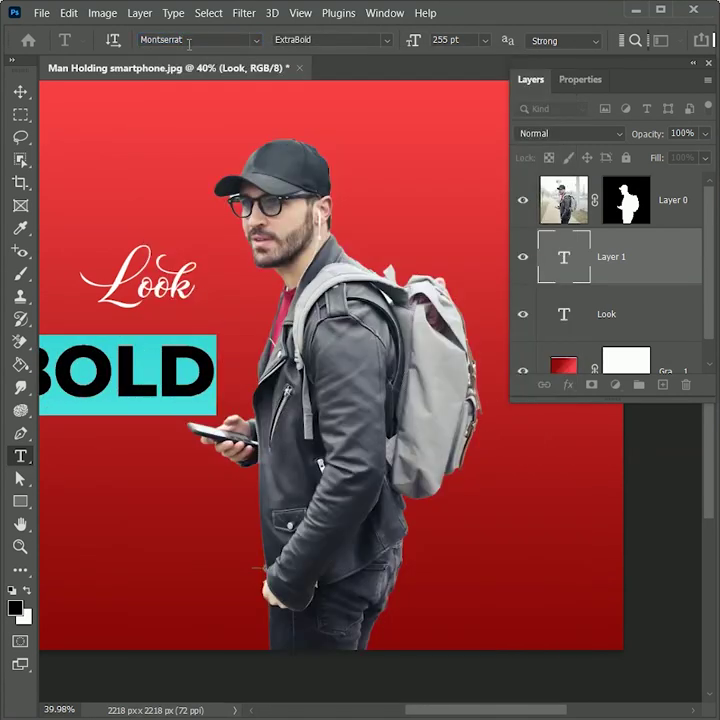
Step: Colour BOLD bright yellow, commit it, and enlarge it across the top of the canvas
left_click(15, 607)
left_click_drag(437, 524, 437, 522)
left_click_drag(395, 350, 405, 342)
left_click_drag(446, 533, 446, 524)
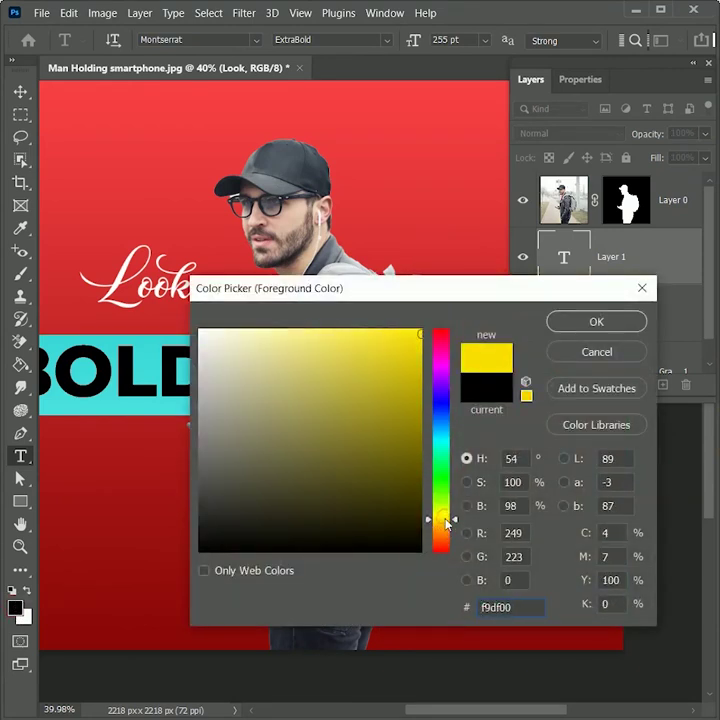
left_click(596, 321)
left_click(22, 93)
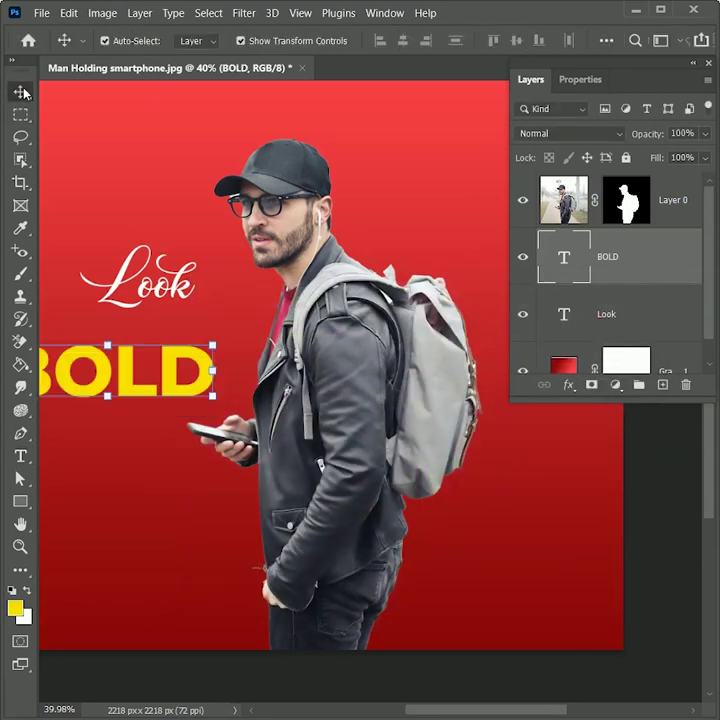
left_click_drag(231, 373, 677, 80)
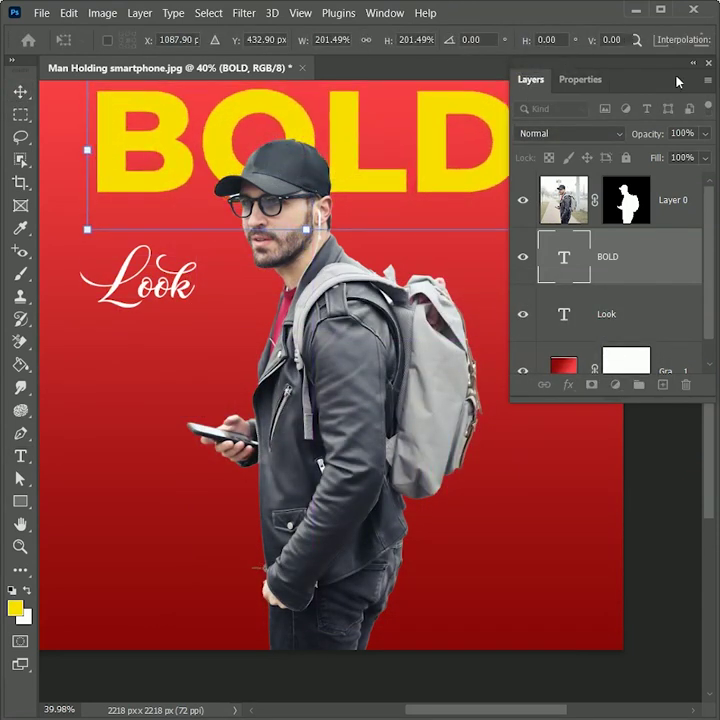
Step: Scale BOLD up further and nudge it down from the top edge
double_click(531, 79)
scroll(400, 380, "down", 1)
left_click_drag(575, 289, 606, 300)
mouse_move(542, 262)
left_mouse_down()
mouse_move(547, 289)
mouse_move(551, 277)
left_mouse_up()
key("Return")
Step: Stack the Look layer above BOLD and tilt both texts about -5.6°
left_click_drag(276, 341, 250, 197)
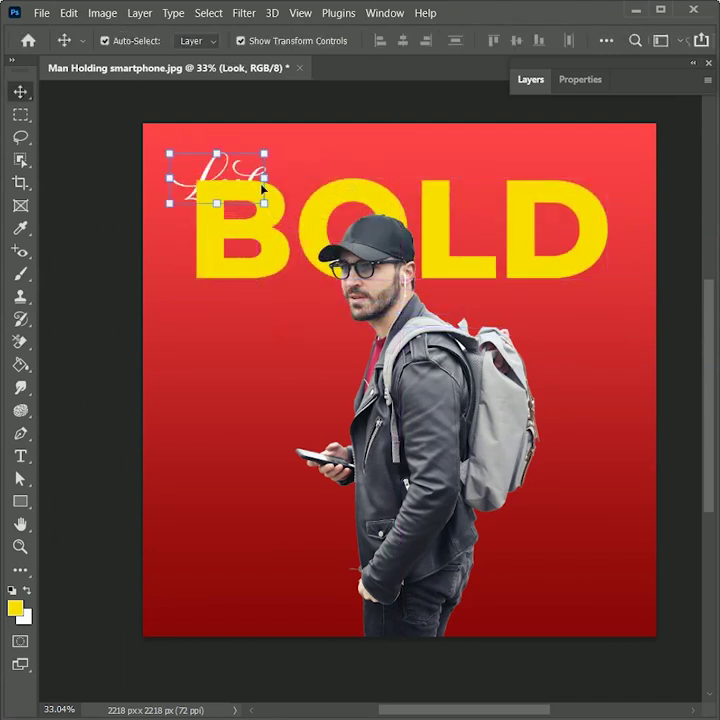
left_click(523, 82)
left_click_drag(623, 300, 626, 232)
left_click(600, 313, "shift")
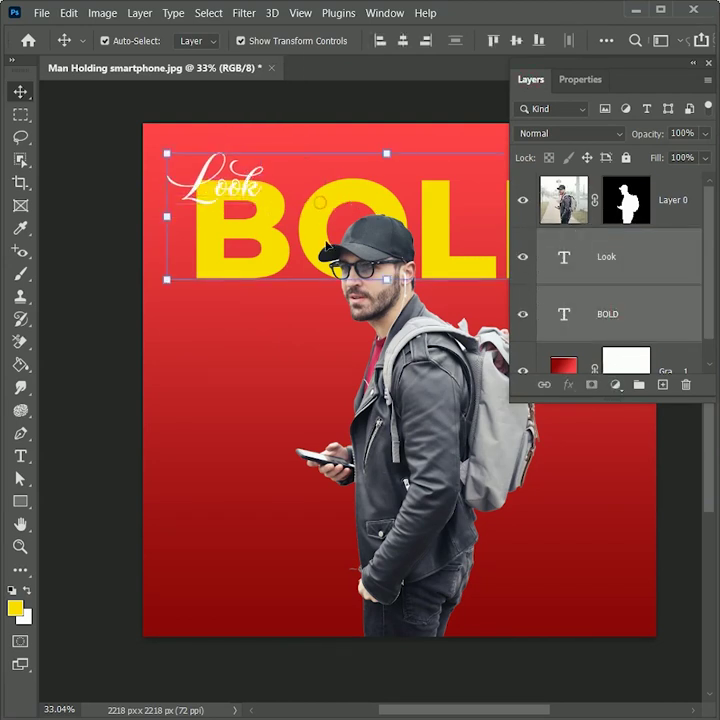
left_click(535, 85)
scroll(440, 262, "up", 1)
left_click_drag(655, 350, 660, 328)
key("Return")
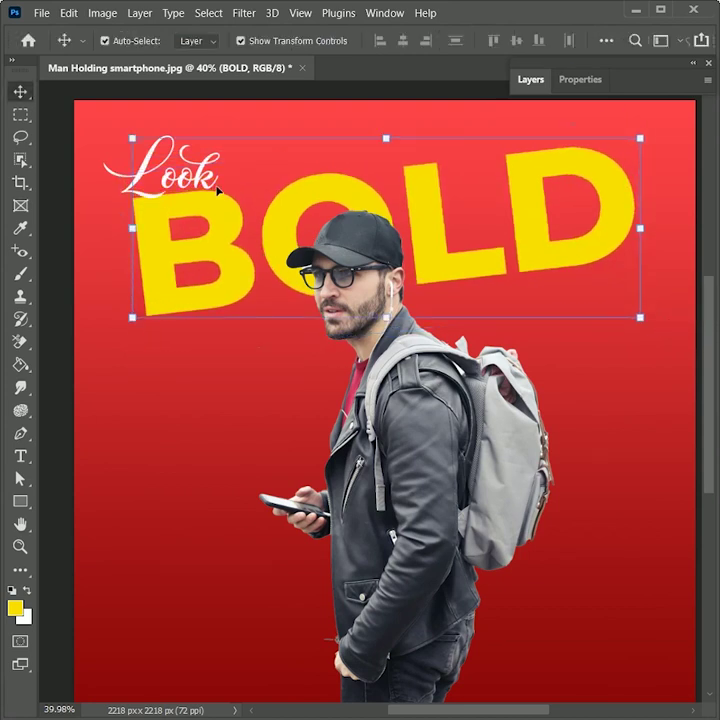
Step: Rotate the Look script alone to about -15.7° and shift it left and down
left_click(212, 182)
left_click_drag(238, 214, 248, 189)
left_click_drag(201, 176, 175, 187)
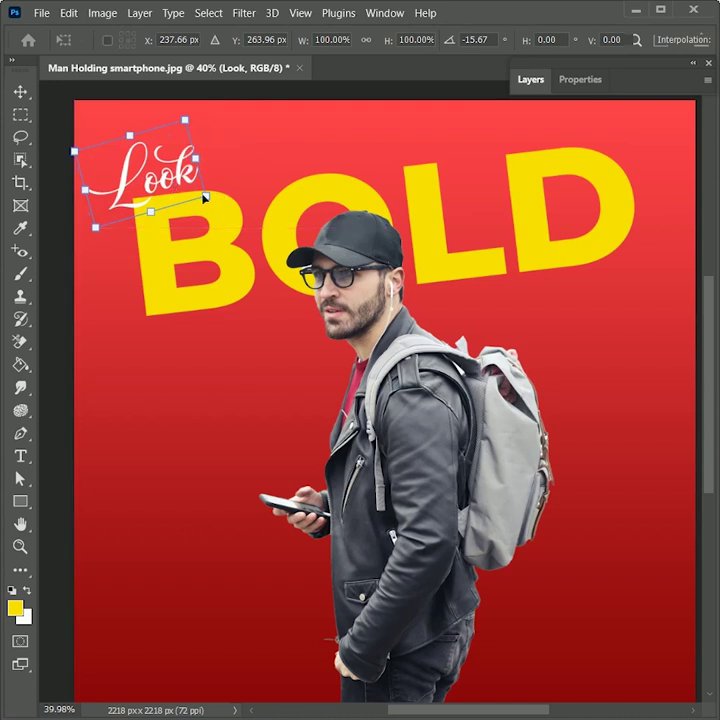
key("Return")
left_click(434, 230, "shift")
Step: Shift both text layers to the right and select the man's layer
left_click_drag(434, 230, 466, 231)
left_click(425, 420)
scroll(425, 420, "down", 2)
scroll(422, 462, "down", 1)
mouse_move(425, 421)
left_mouse_down()
mouse_move(410, 481)
mouse_move(425, 421)
left_mouse_up()
Step: Enlarge the man to about 115% and tilt him roughly -3.4°
left_click_drag(675, 634, 697, 594)
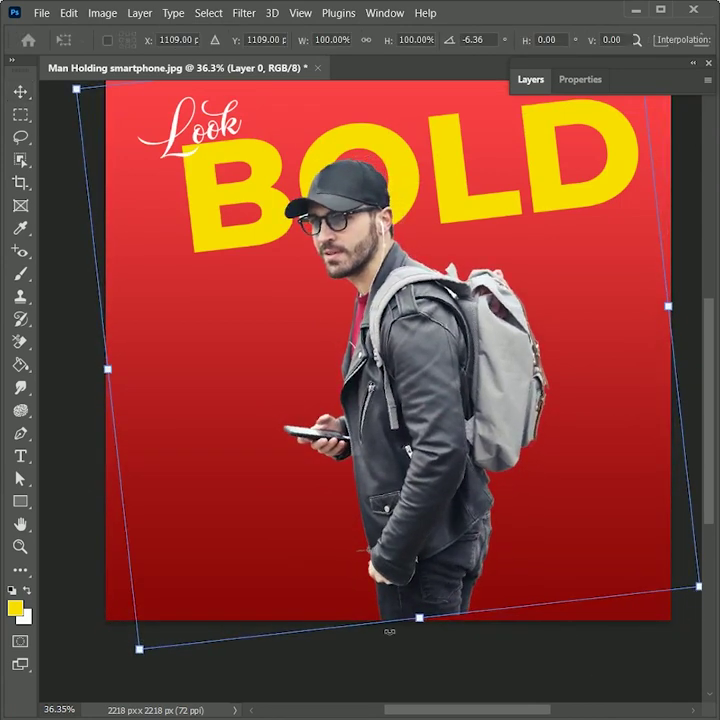
left_click_drag(139, 653, 103, 667)
scroll(100, 694, "down", 1)
scroll(101, 690, "down", 1)
mouse_move(390, 440)
left_mouse_down()
mouse_move(410, 440)
mouse_move(393, 441)
left_mouse_up()
scroll(393, 441, "up", 1)
key("Return")
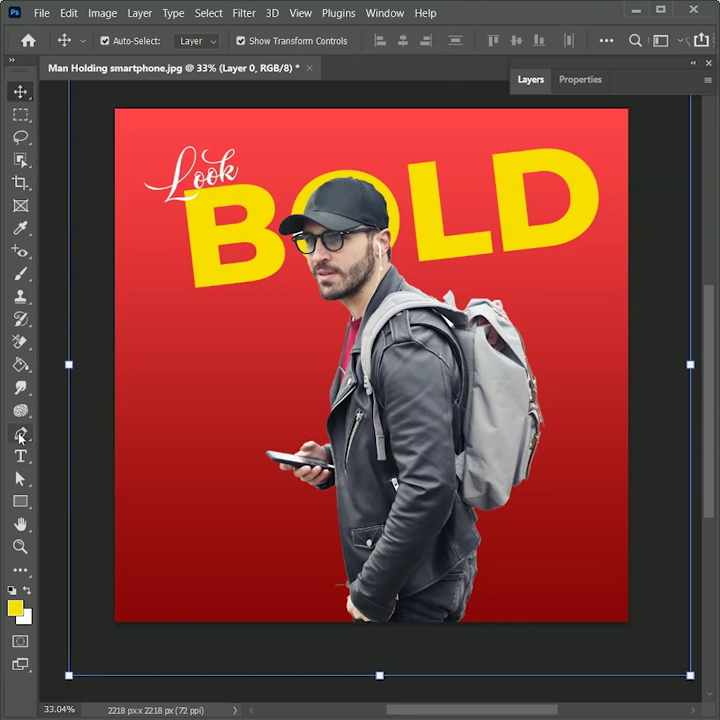
left_click(31, 436)
left_click(200, 40)
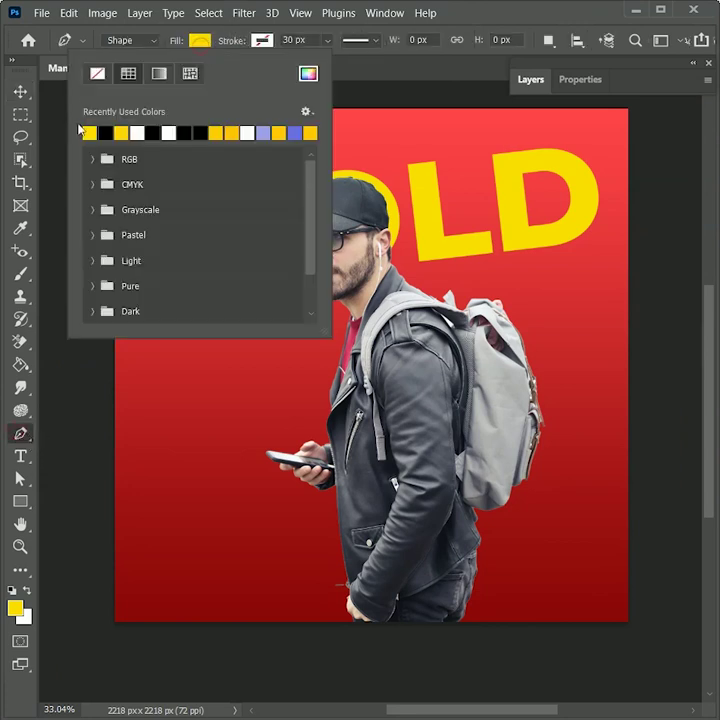
Step: Set the Pen tool to Shape mode with a white fill
left_click(140, 131)
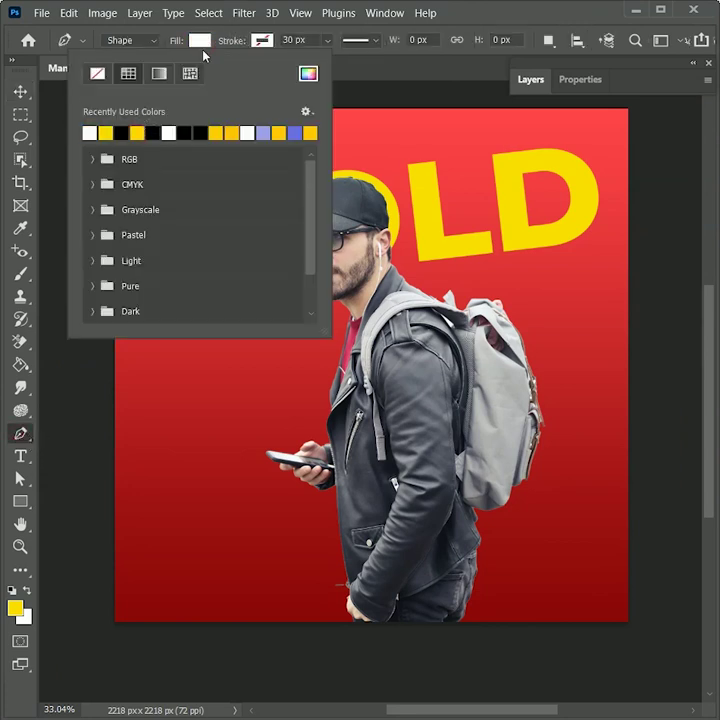
left_click(140, 41)
left_click(137, 58)
scroll(162, 495, "up", 2)
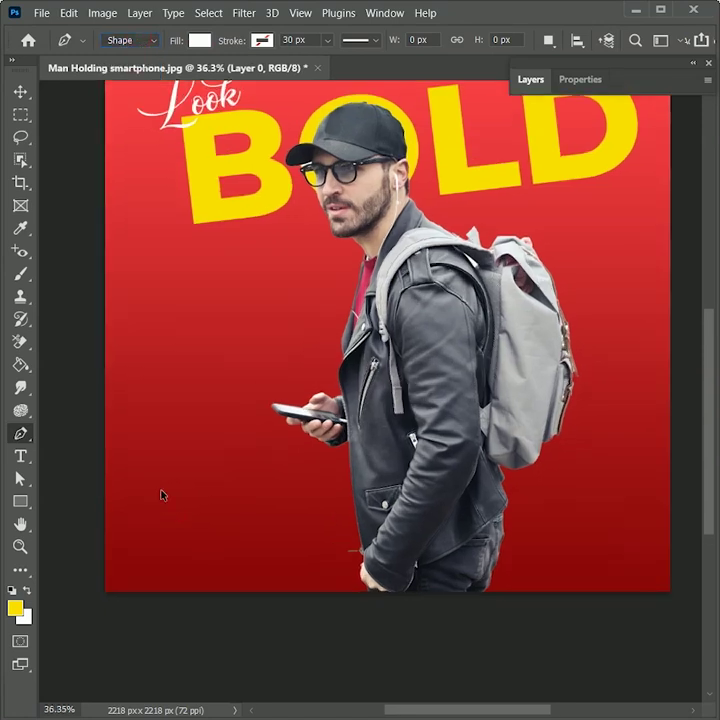
Step: Draw a white triangle over the lower left and set it to 20% opacity
left_click(49, 319)
left_click(403, 612)
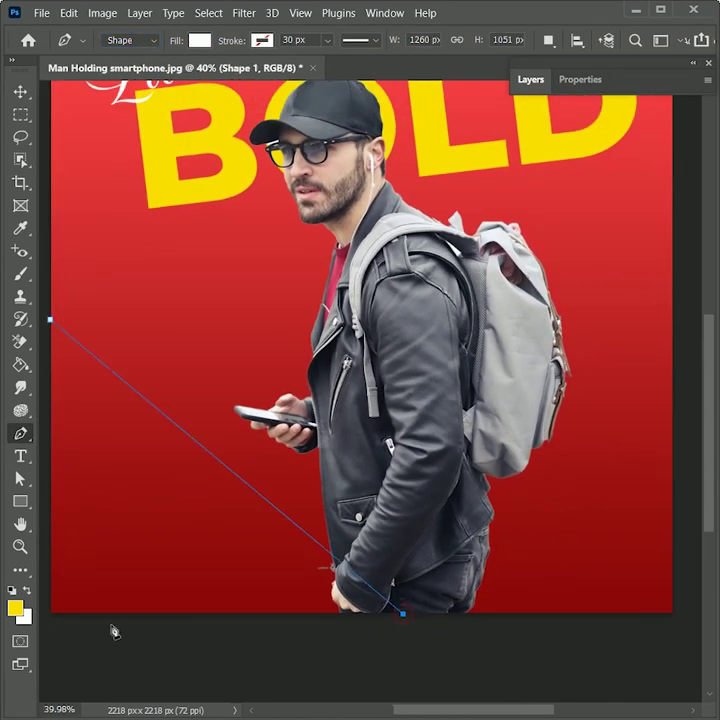
left_click(51, 612)
left_click(49, 319)
left_click(530, 79)
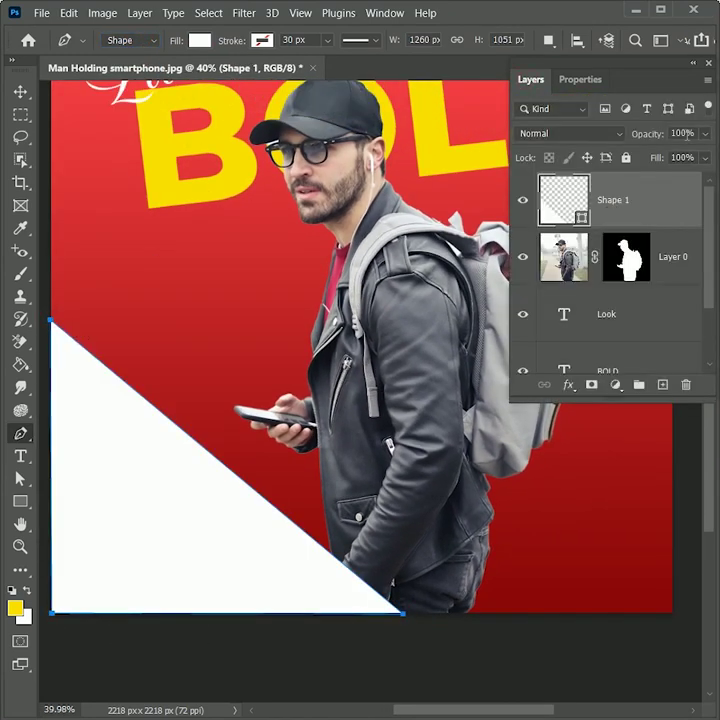
type("20")
key("Return")
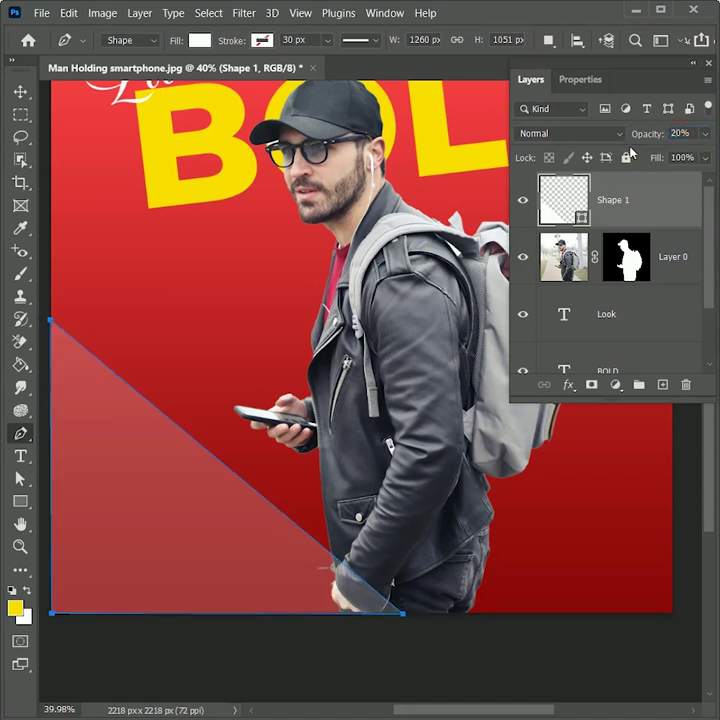
Step: Draw two more white triangles in the bottom-left corner, each at 20% opacity
left_click(570, 612)
left_click(48, 450)
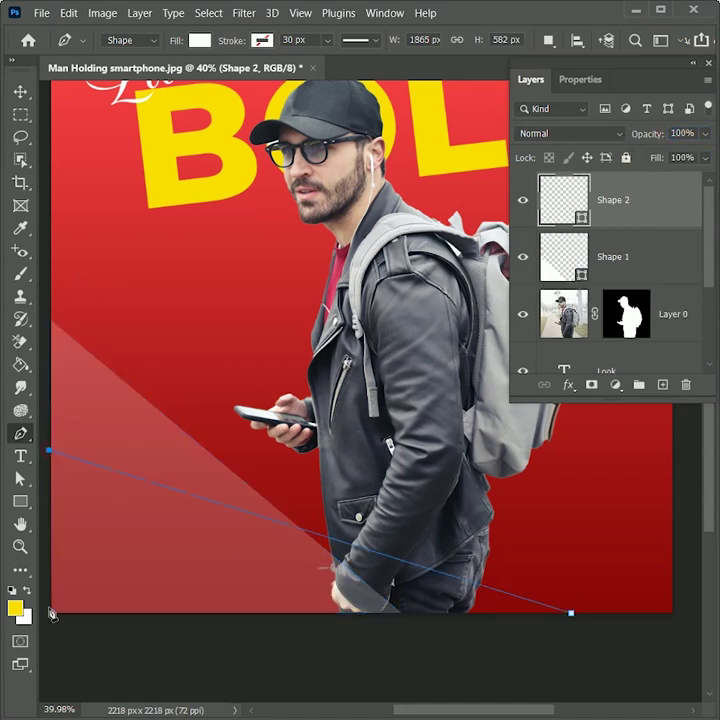
left_click(49, 612)
type("20")
key("Return")
left_click(48, 147)
left_click(213, 613)
left_click(49, 614)
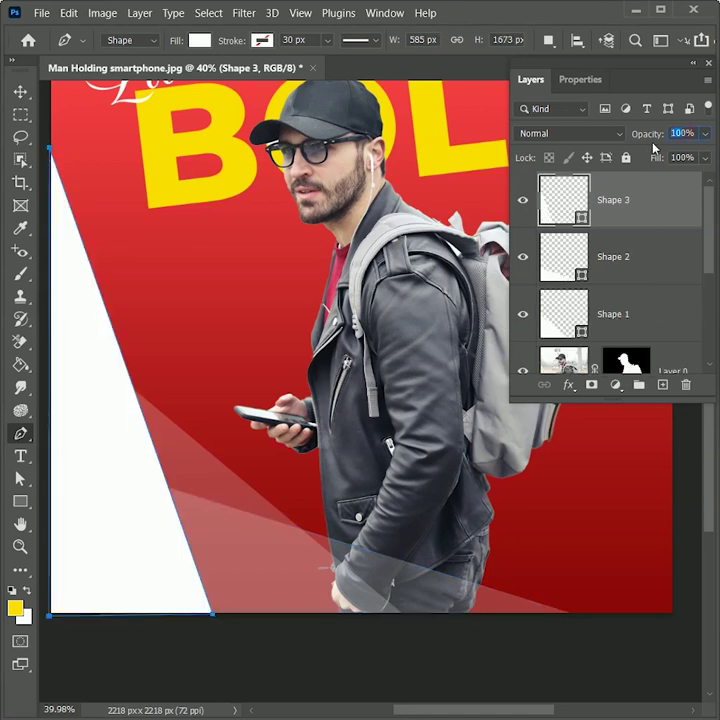
type("20")
key("Return")
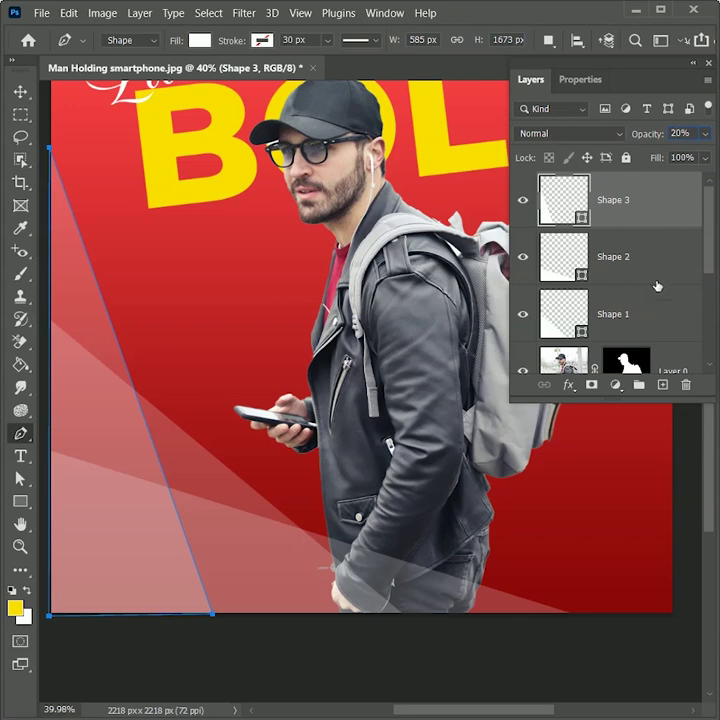
Step: Group the three triangle layers into a group named 'Shapes'
left_click(645, 320, "shift")
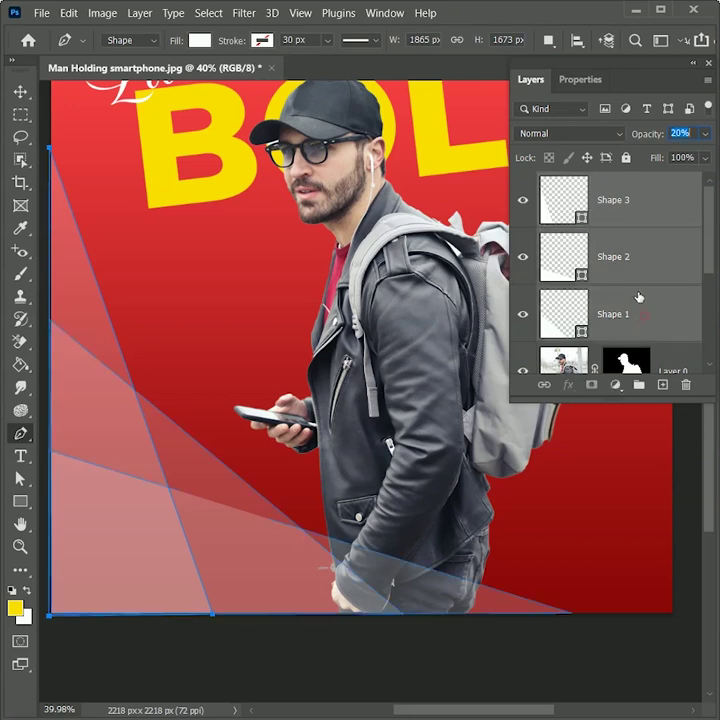
key("ctrl+g")
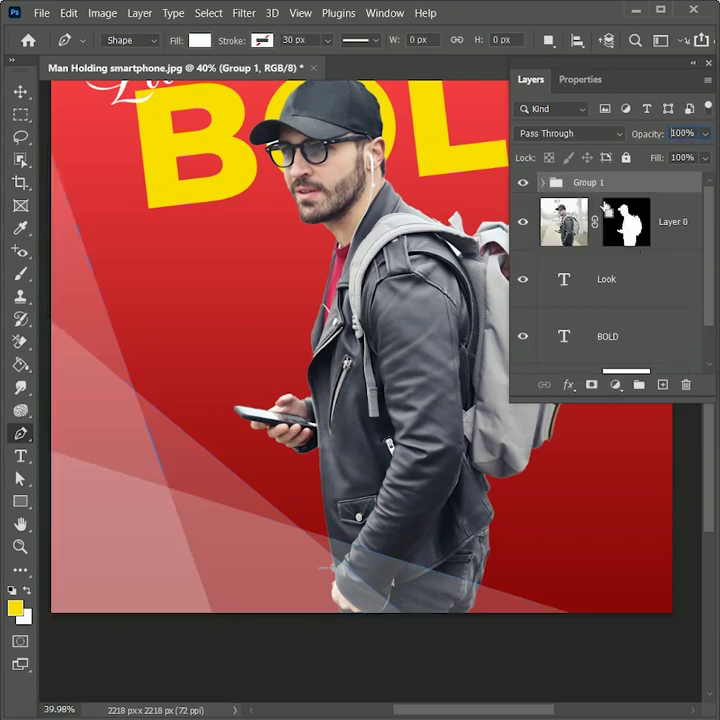
double_click(589, 183)
type("Shapes")
key("Return")
Step: Fit the poster on screen and open the man's layer style settings
key("ctrl+0")
left_click(529, 89)
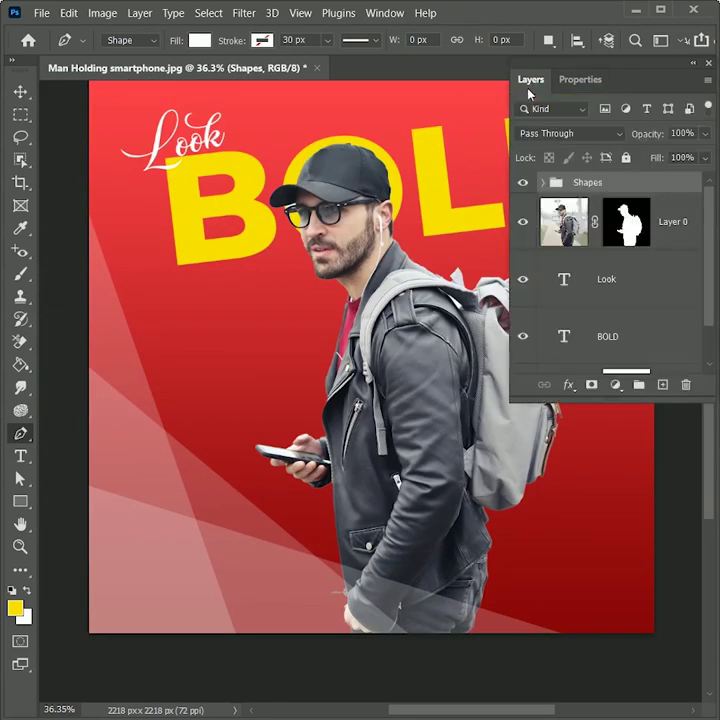
right_click(665, 225)
left_click(704, 14)
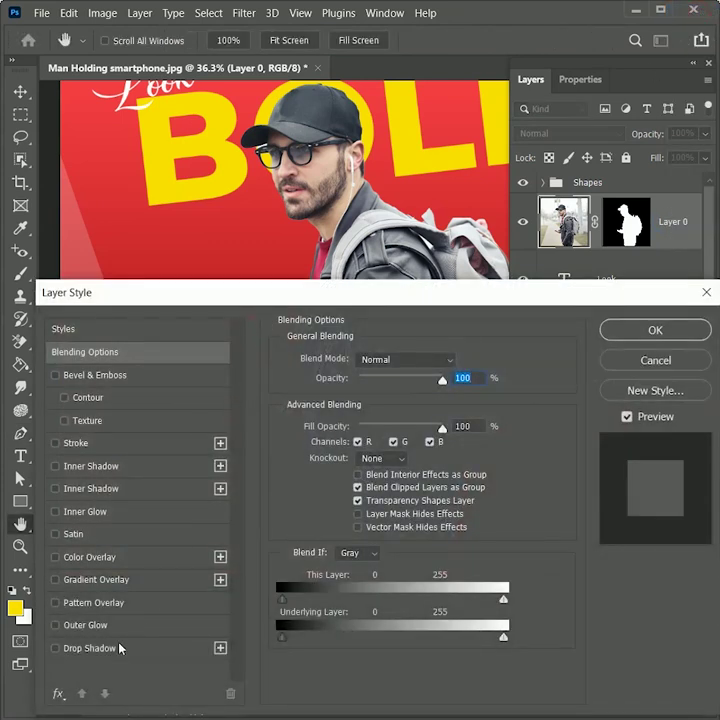
left_click(119, 648)
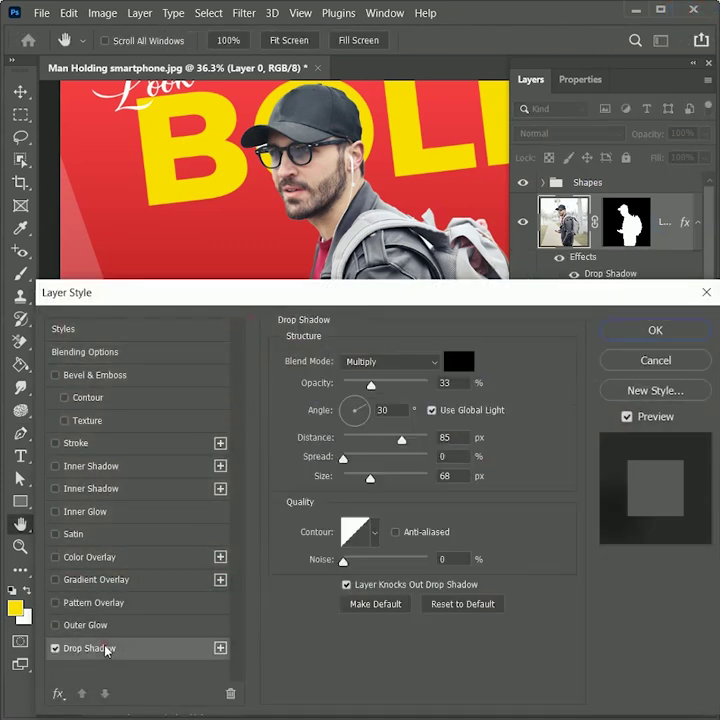
left_click_drag(365, 253, 402, 250)
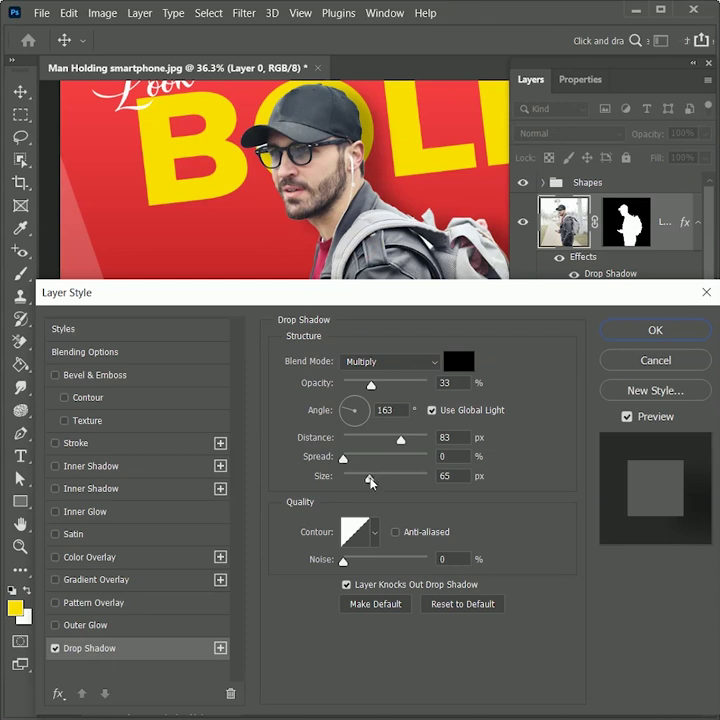
left_click_drag(368, 481, 361, 481)
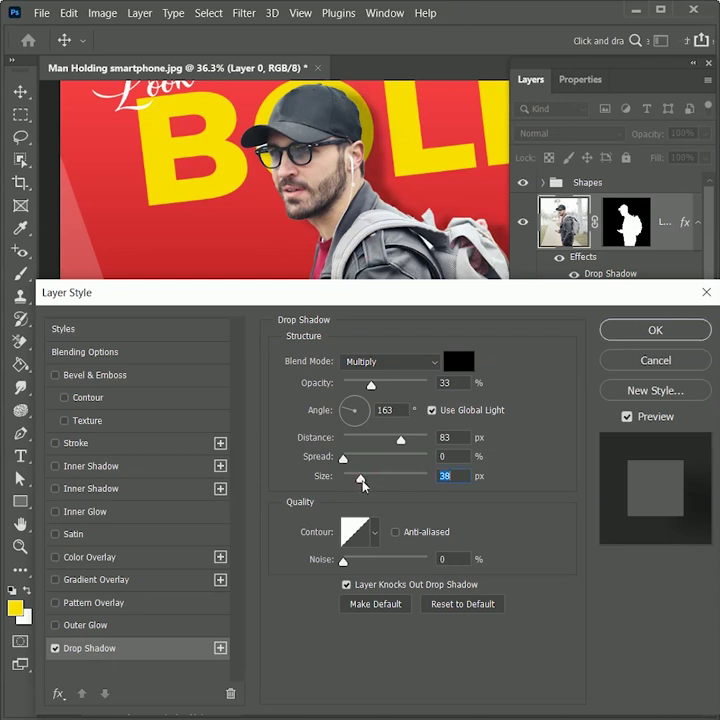
left_click_drag(383, 392, 384, 386)
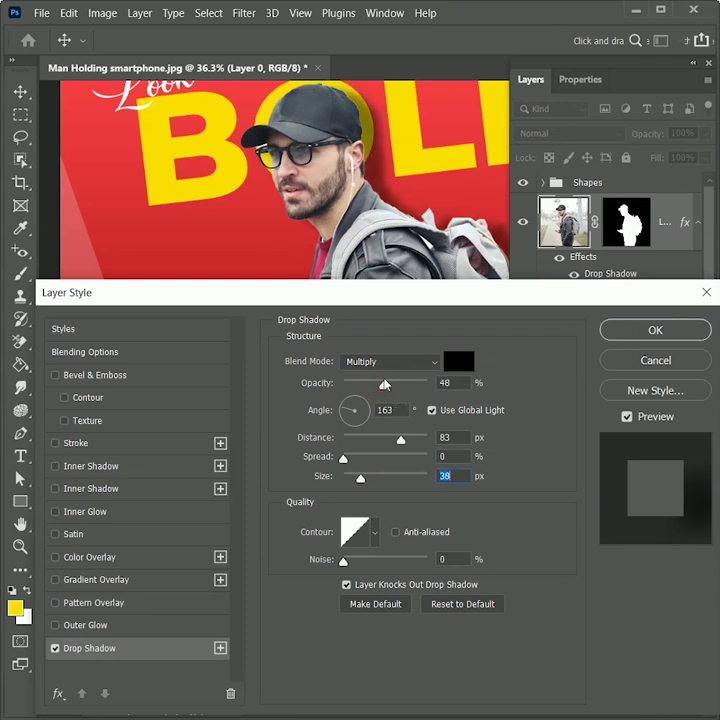
mouse_move(403, 241)
left_mouse_down()
mouse_move(393, 244)
mouse_move(393, 226)
left_mouse_up()
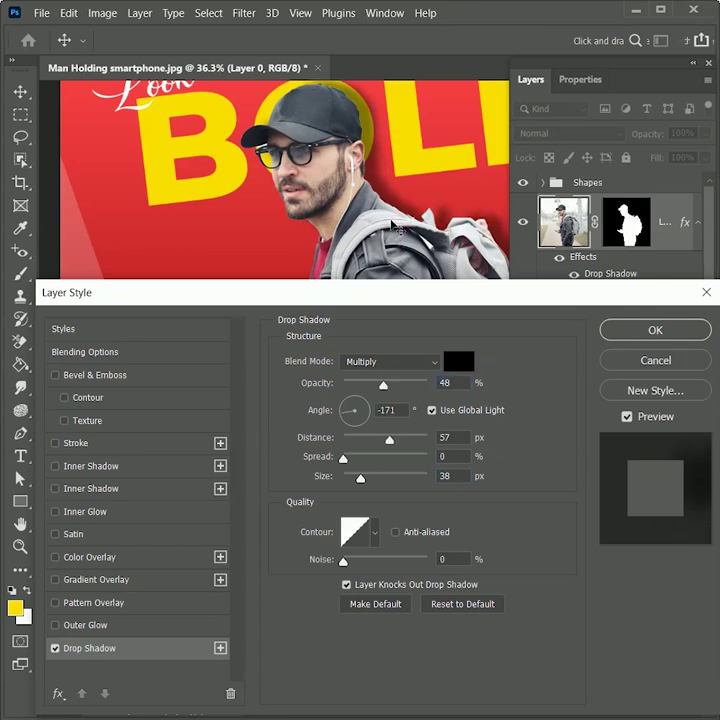
left_click(653, 331)
scroll(417, 383, "down", 2)
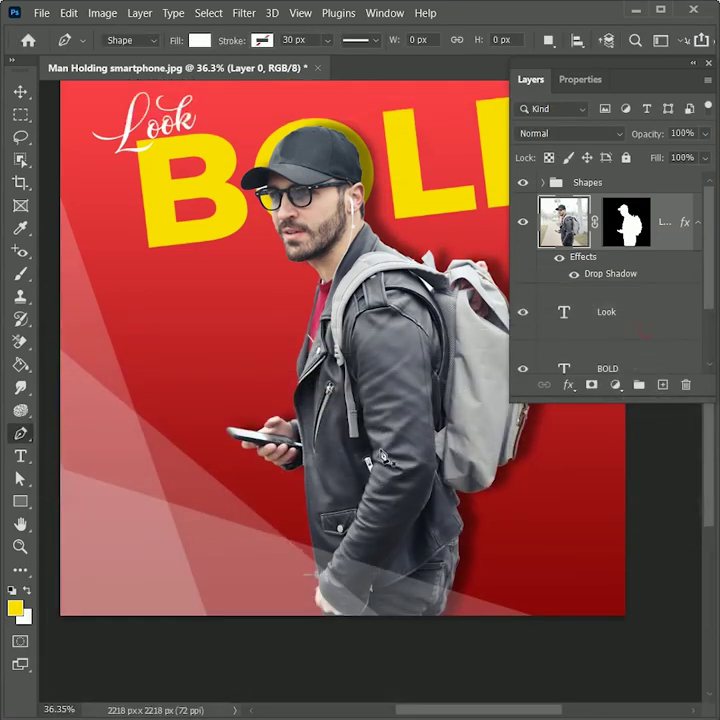
scroll(380, 453, "up", 2)
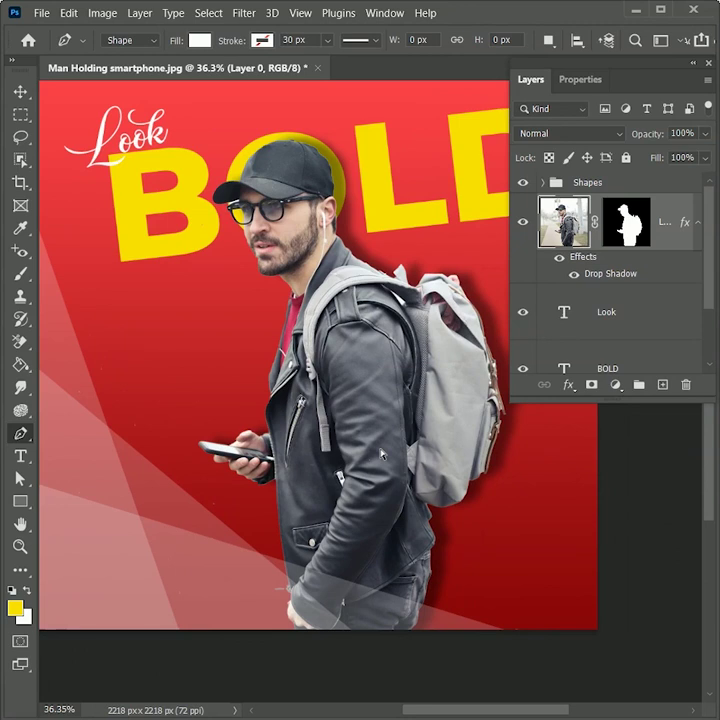
scroll(226, 212, "down", 2)
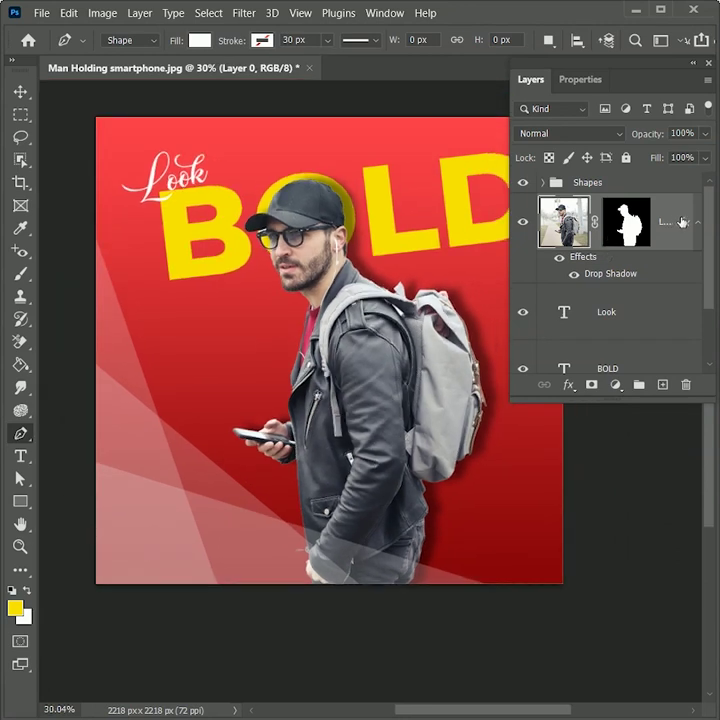
Step: Duplicate the man's layer, enlarge the copy to about 180% and move it right
key("ctrl+j")
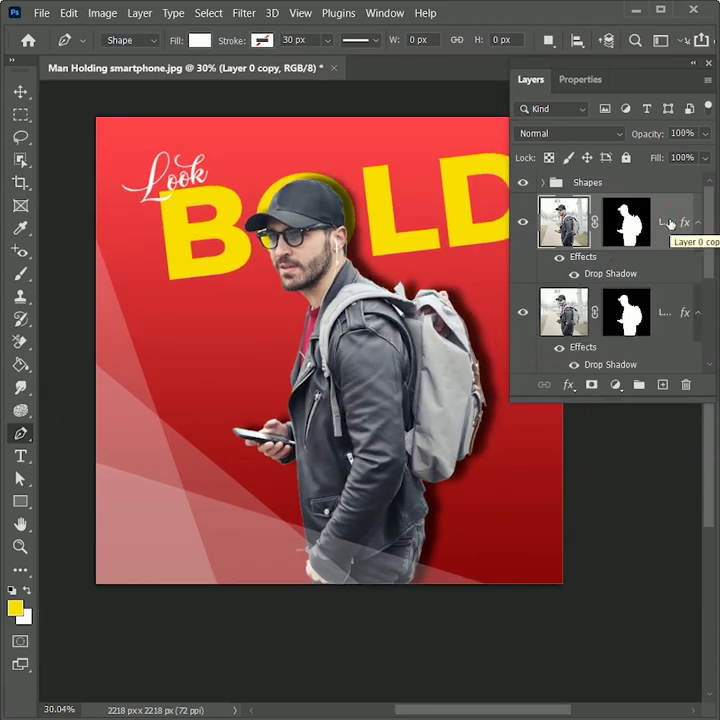
scroll(273, 379, "down", 2)
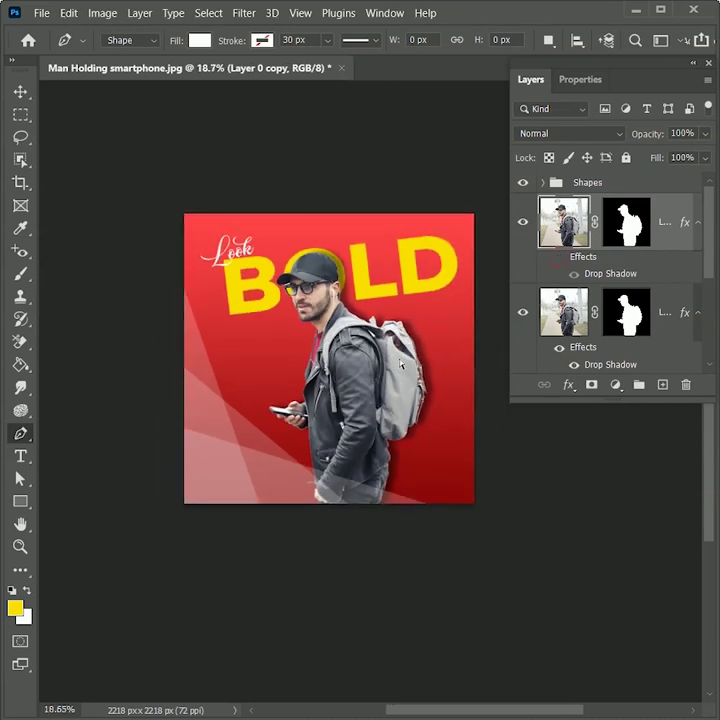
key("ctrl+t")
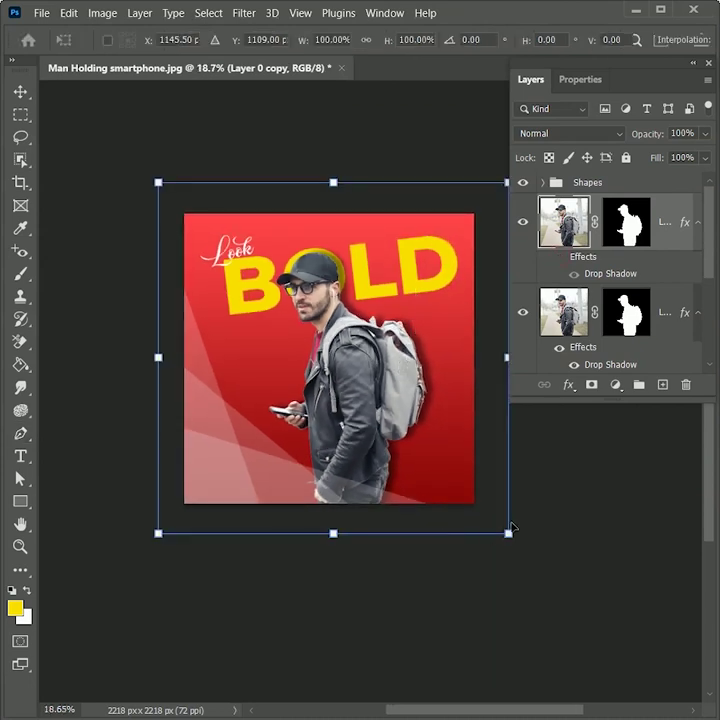
left_click_drag(509, 535, 649, 672)
left_click_drag(338, 416, 448, 428)
key("Return")
Step: Fade the copy to 20% opacity and move it below the text layers
key("p")
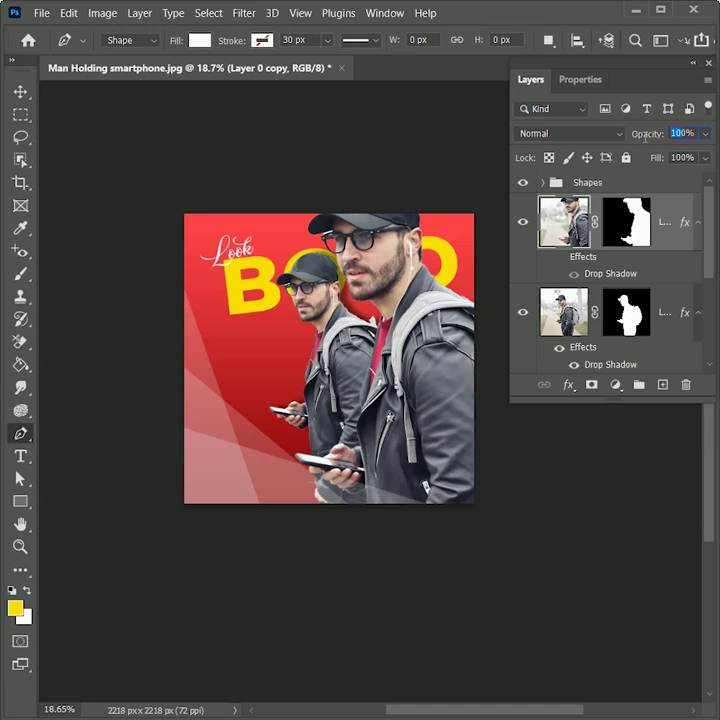
type("20")
left_click_drag(682, 225, 663, 306)
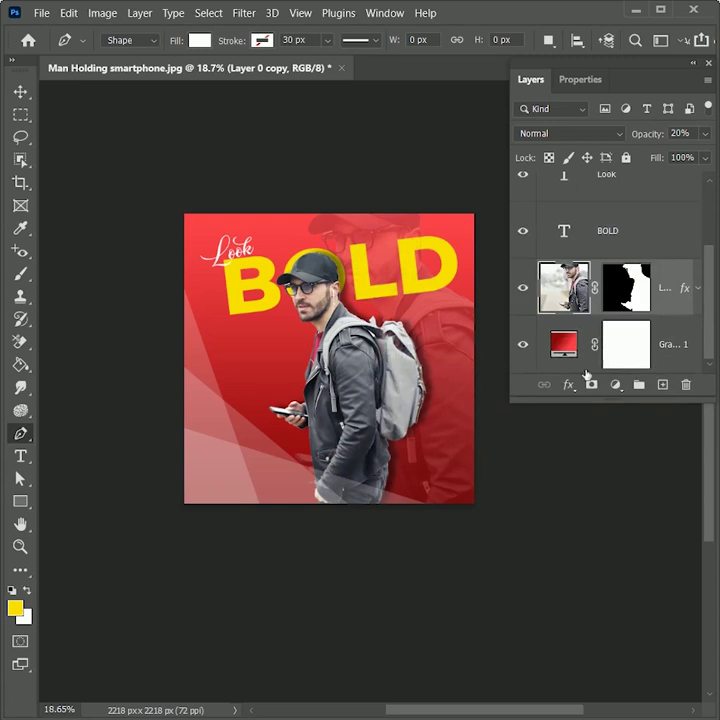
scroll(447, 341, "up", 4)
double_click(533, 82)
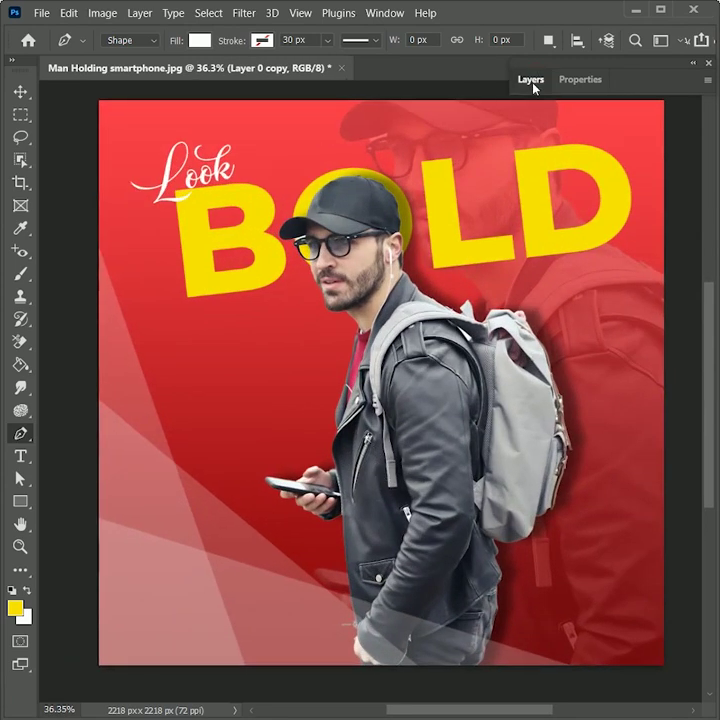
left_click(533, 82)
key("alt+period")
Step: Add a Black, White gradient fill layer, radial style, reversed, at 177% scale
left_click(616, 385)
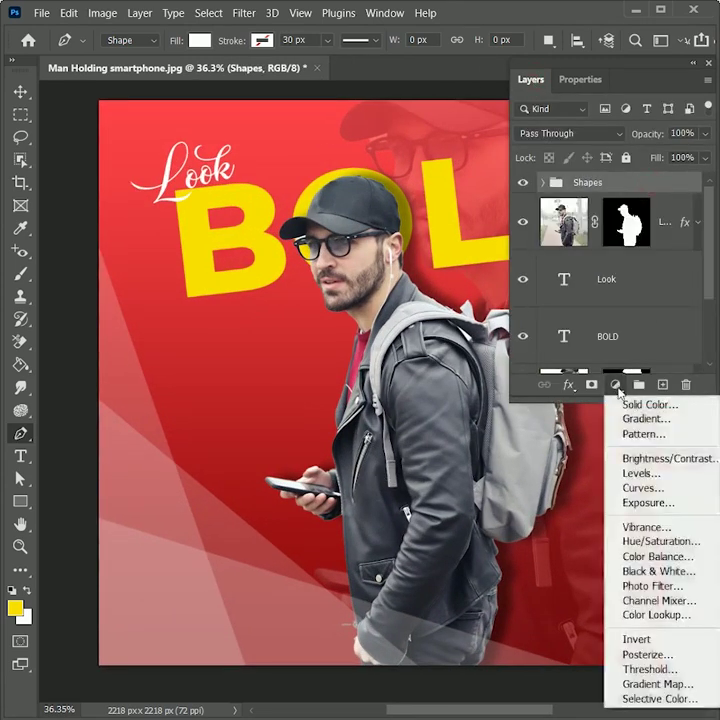
left_click(634, 424)
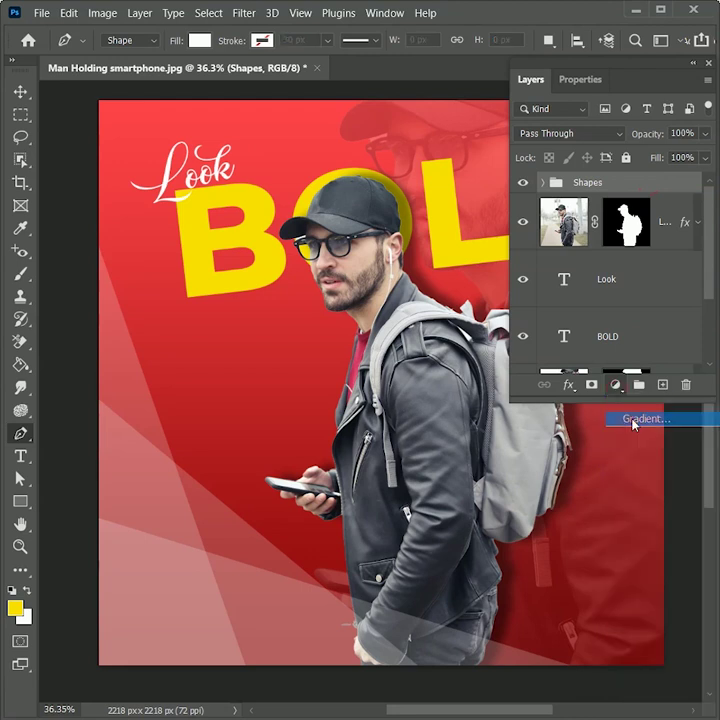
left_click(565, 450)
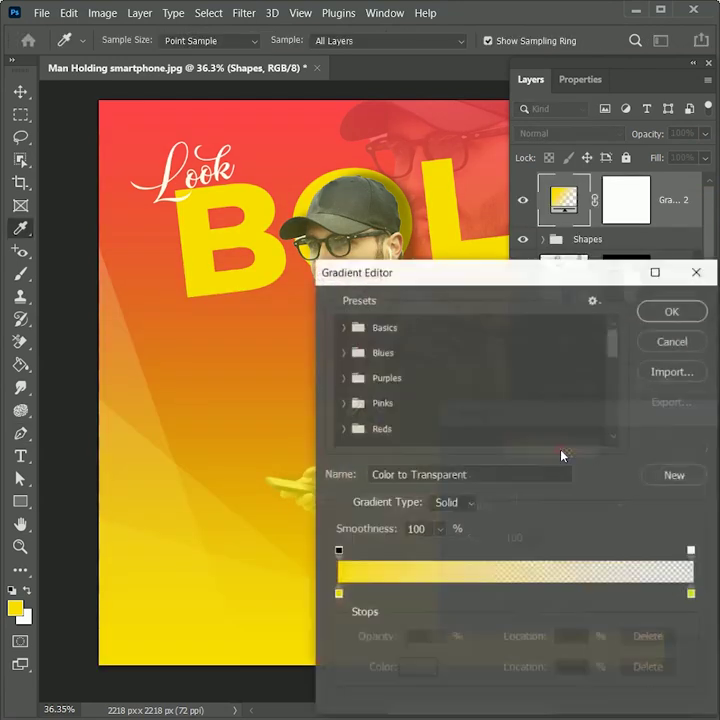
left_click(344, 327)
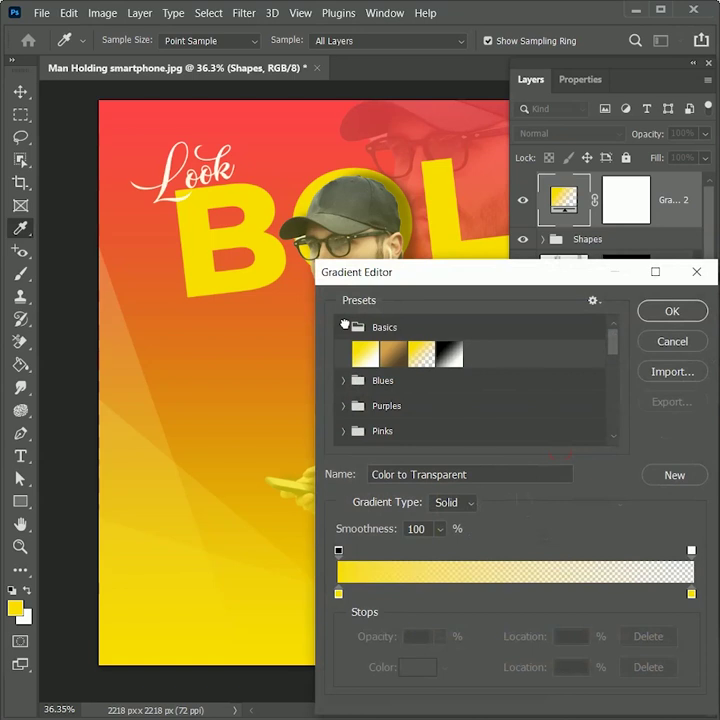
left_click(447, 354)
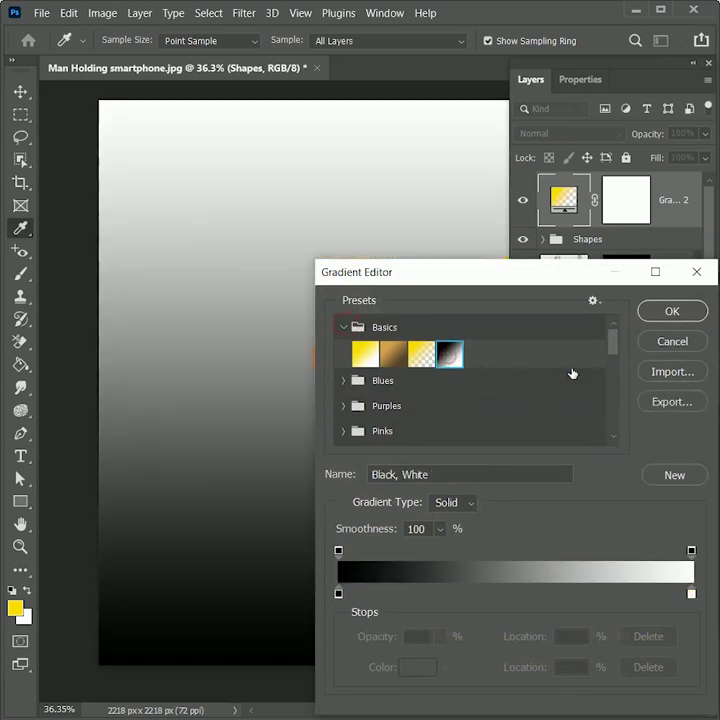
left_click(660, 313)
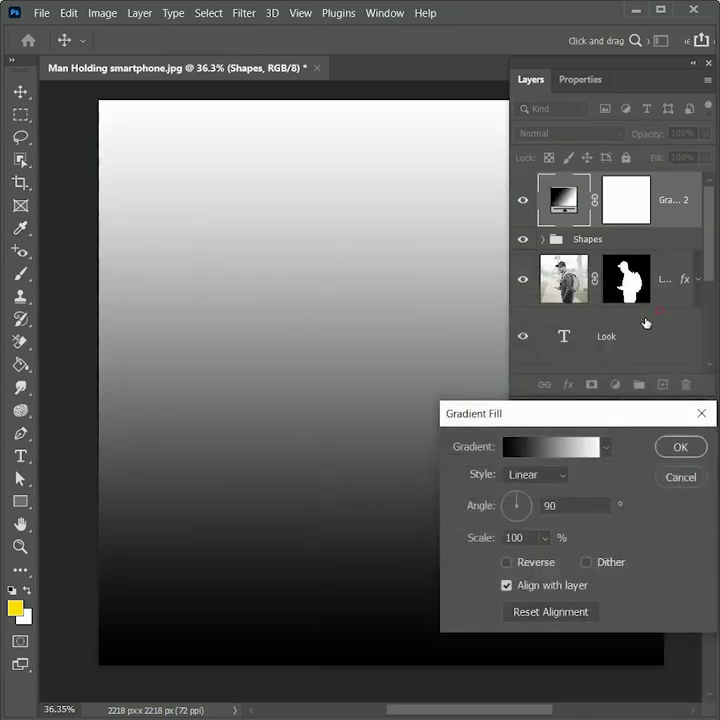
left_click(545, 476)
left_click(534, 512)
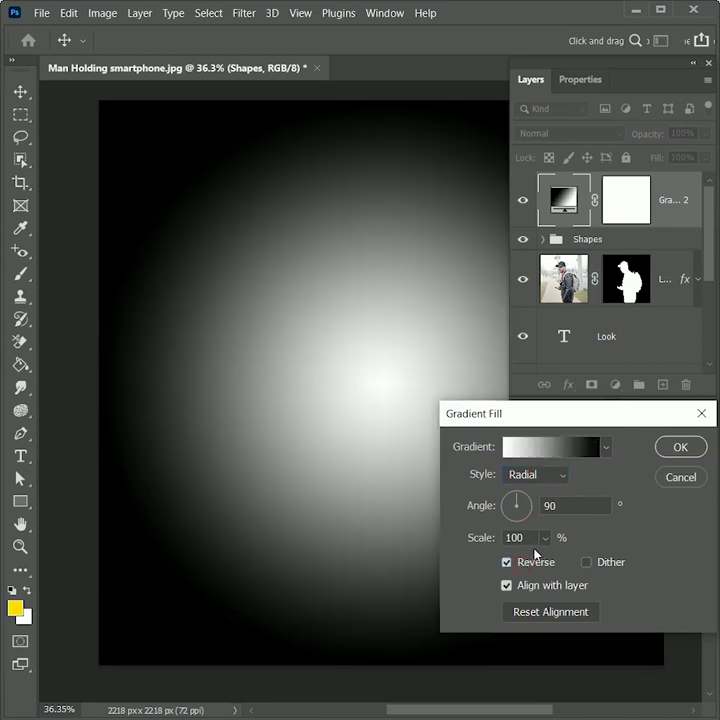
left_click(545, 538)
left_click_drag(548, 561, 556, 563)
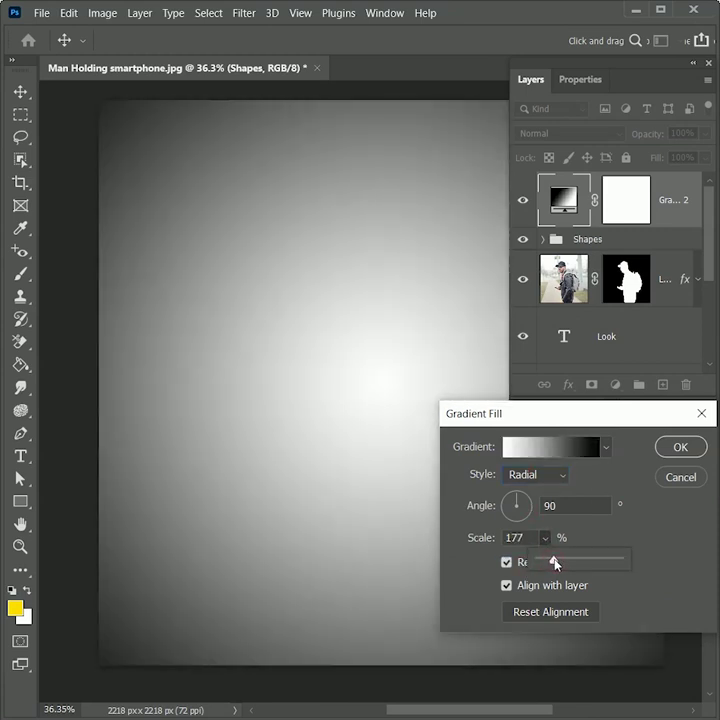
left_click(684, 445)
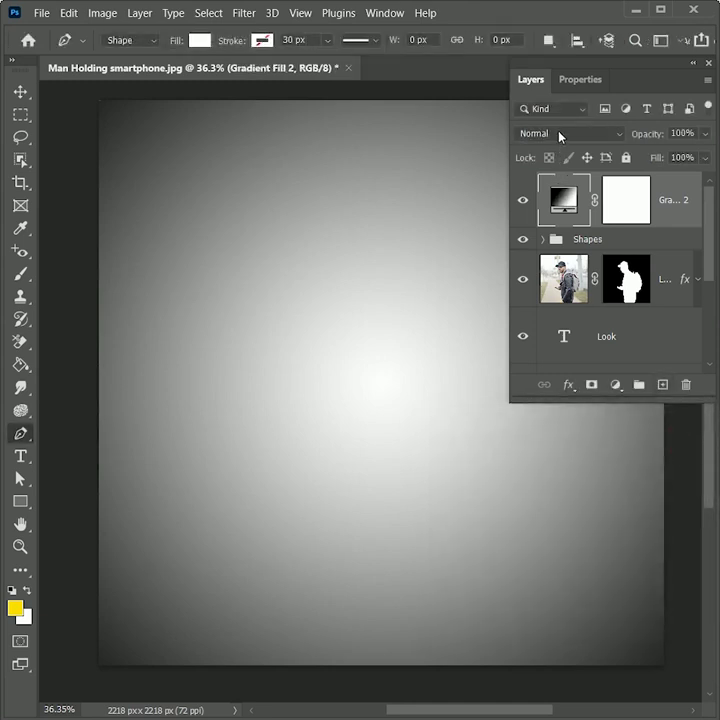
Step: Blend the gradient fill in Soft Light at 50% opacity
left_click(561, 134)
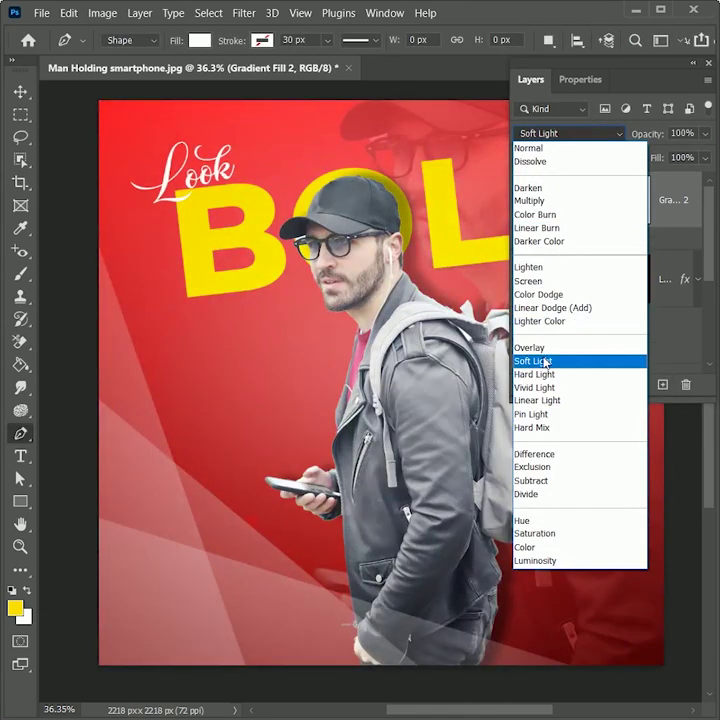
left_click(545, 362)
double_click(680, 133)
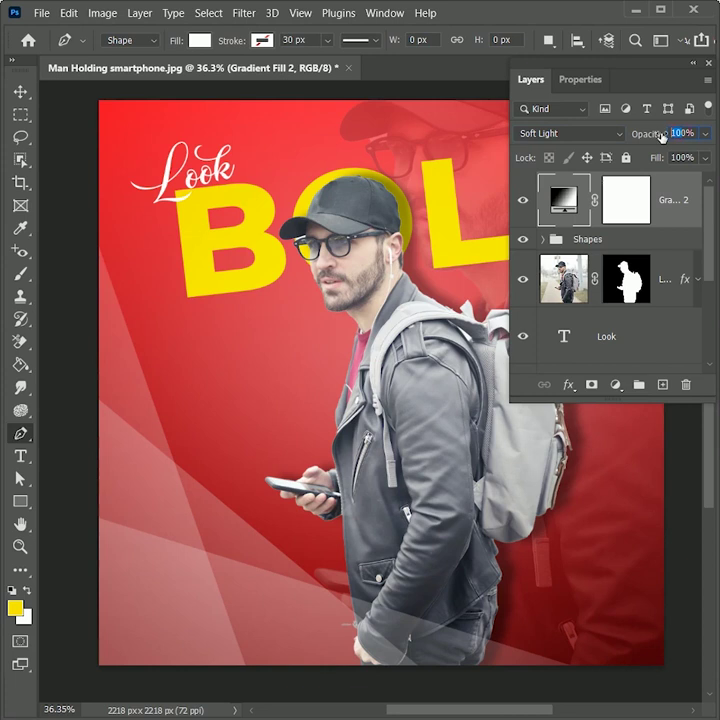
type("50")
key("Return")
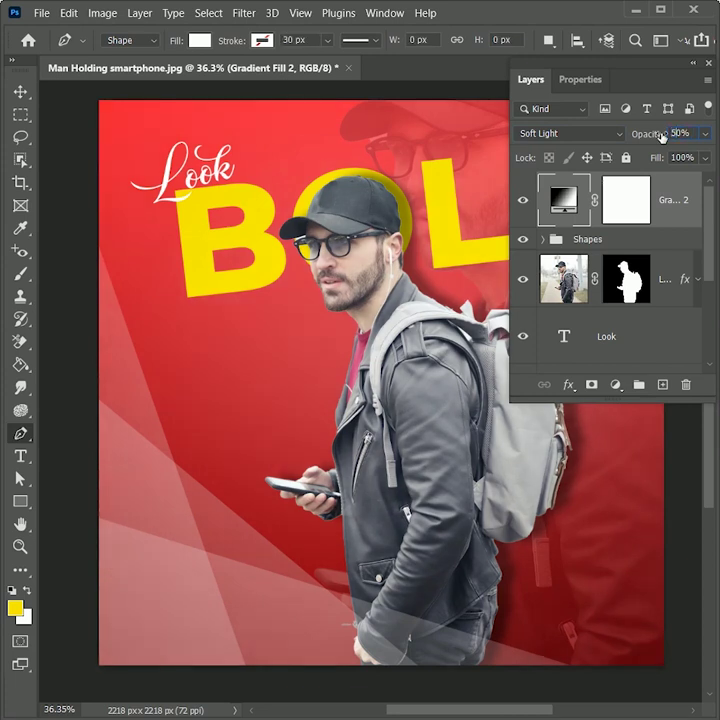
left_click(666, 275)
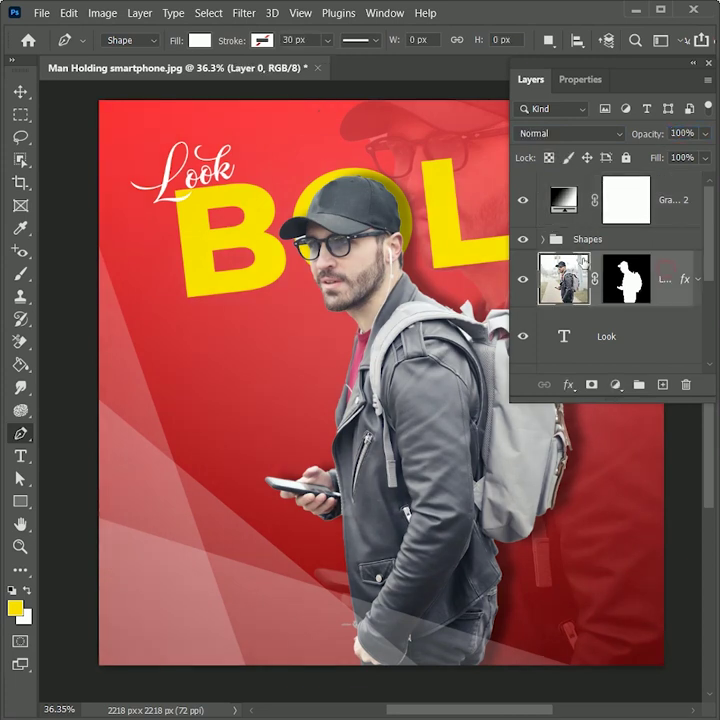
Step: Add a Color Lookup adjustment using filmstock_50.3dl above Layer 0, at 70% opacity
left_click(617, 385)
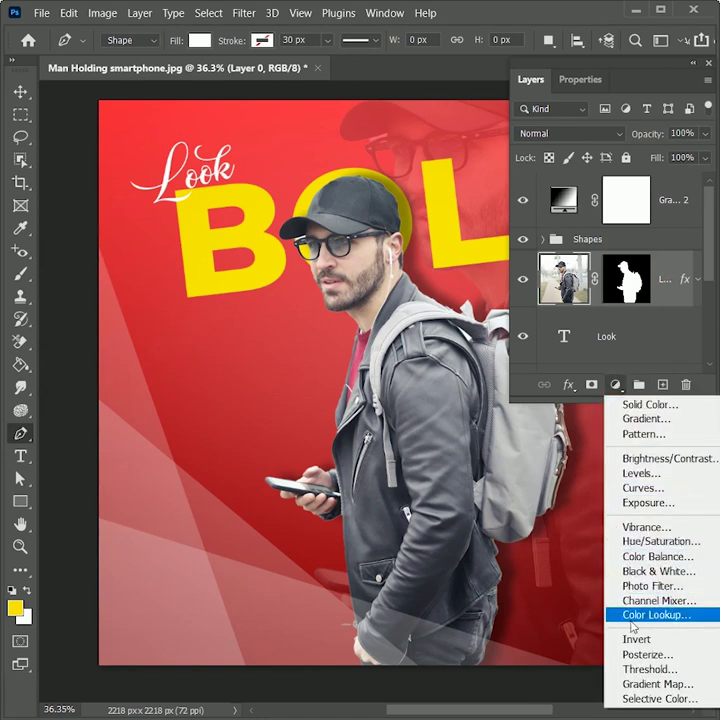
left_click(631, 622)
left_click(613, 140)
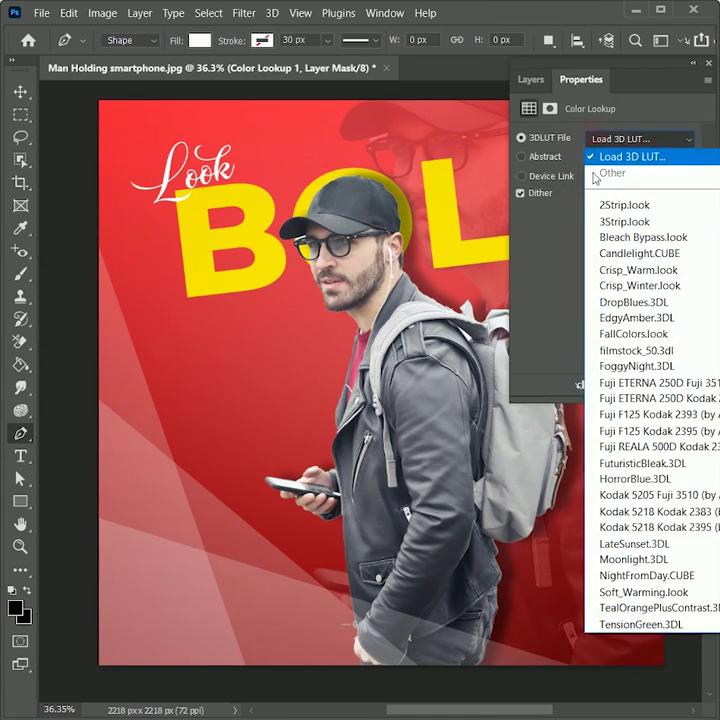
left_click(608, 350)
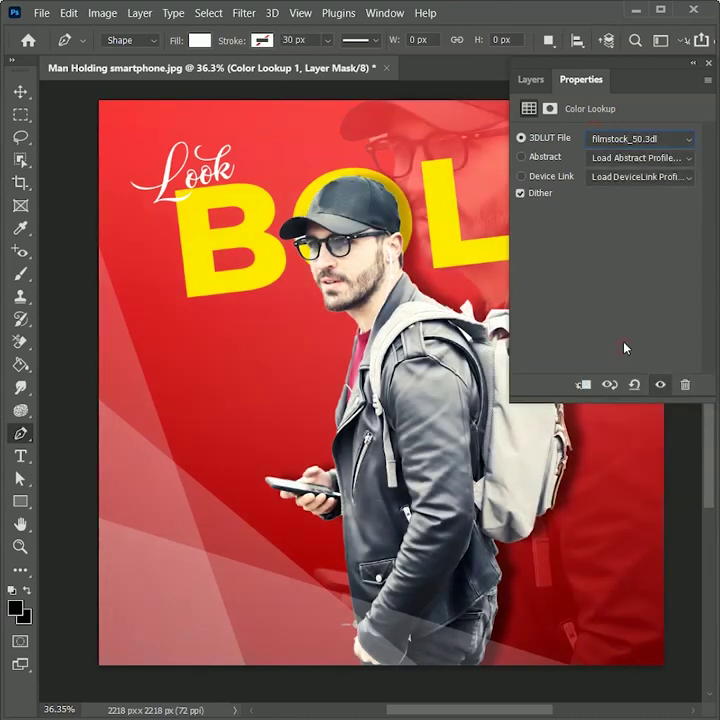
left_click(531, 80)
left_click_drag(648, 134, 650, 141)
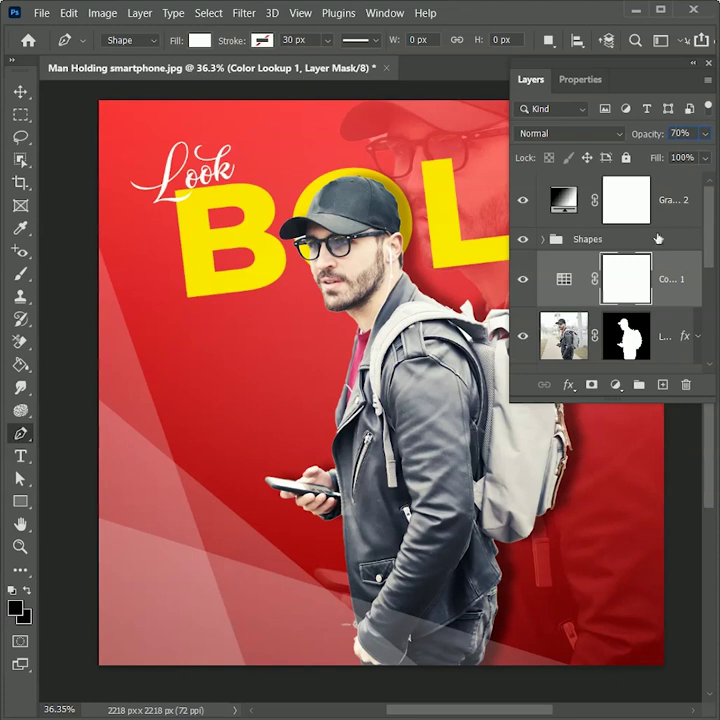
scroll(692, 259, "down", 3)
left_click(691, 350)
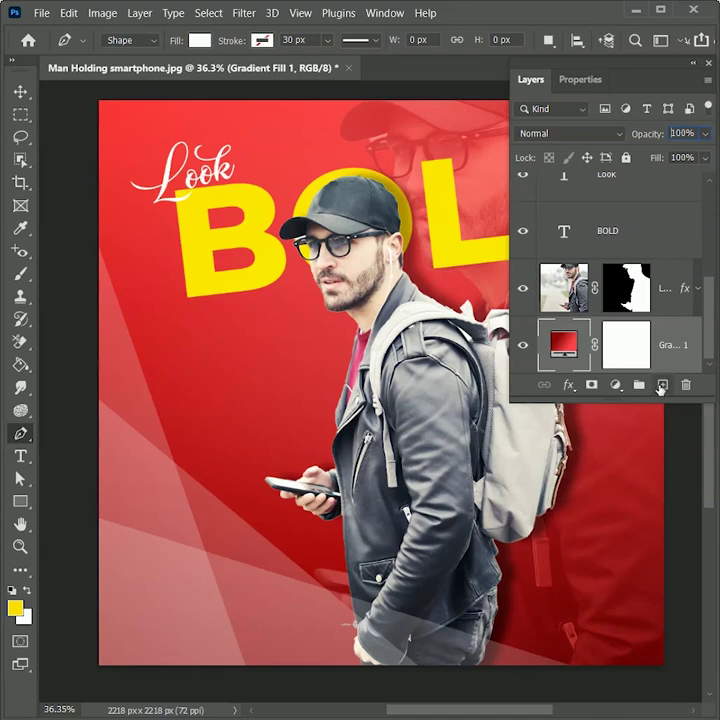
Step: Fill a new Layer 1 with black and set it to Dissolve at 10% opacity
left_click(660, 386)
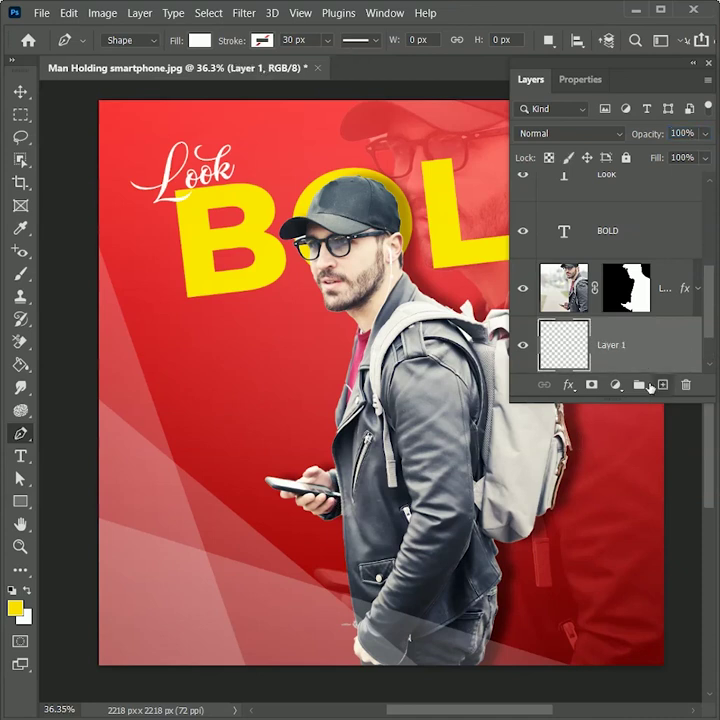
key("d")
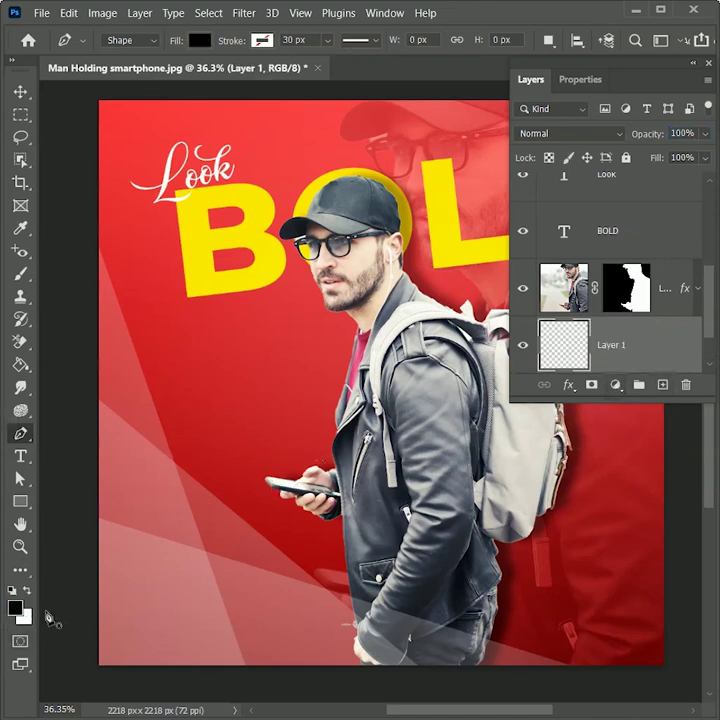
key("alt+BackSpace")
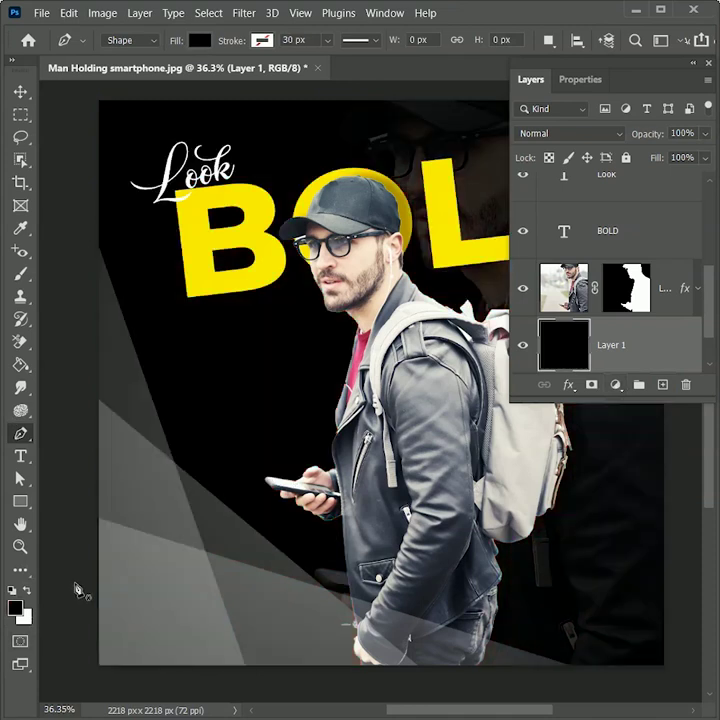
left_click(532, 135)
left_click(545, 164)
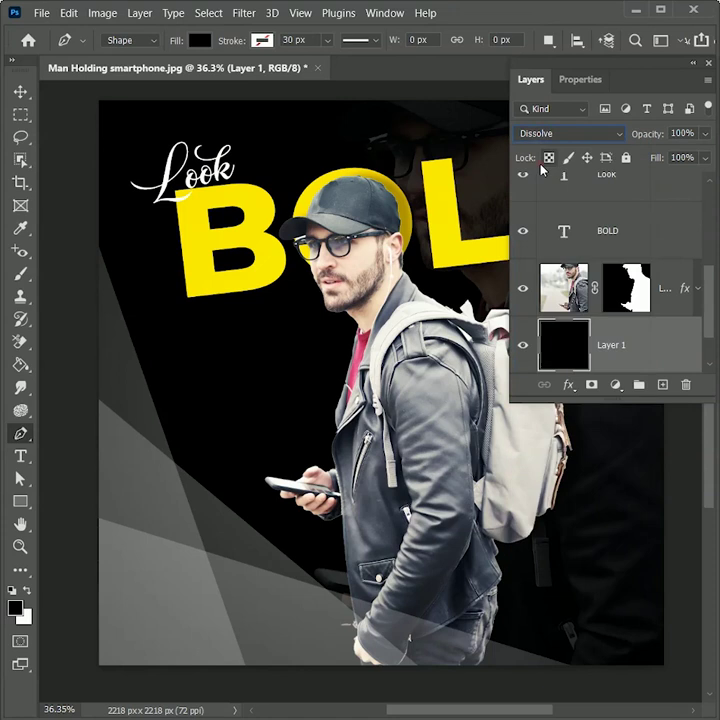
type("10")
key("Return")
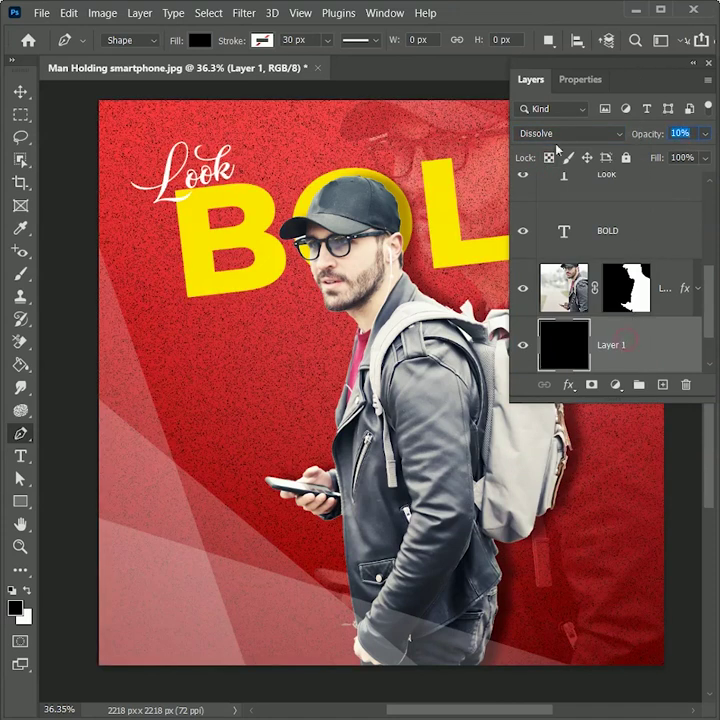
Step: Group the grain layer, blend the group in Soft Light and name it 'Texture'
left_click_drag(625, 345, 640, 384)
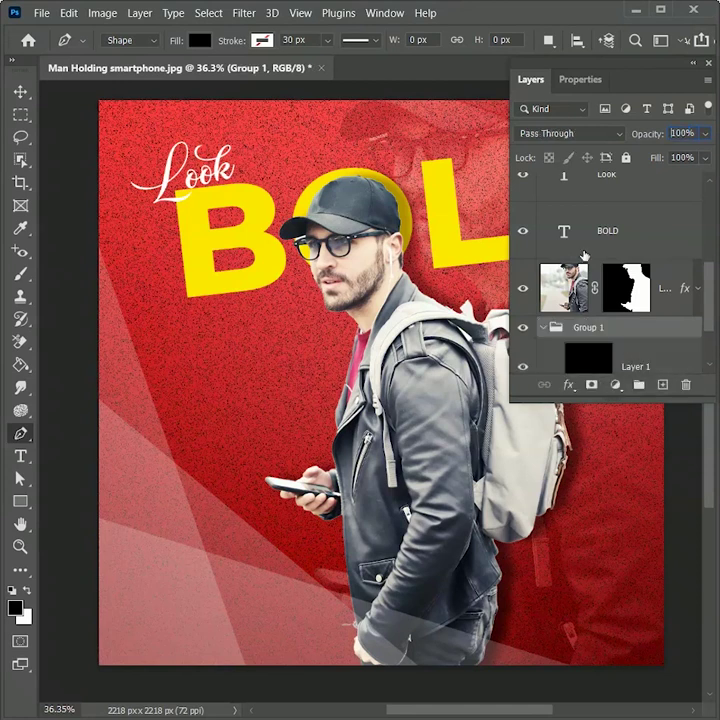
left_click(565, 134)
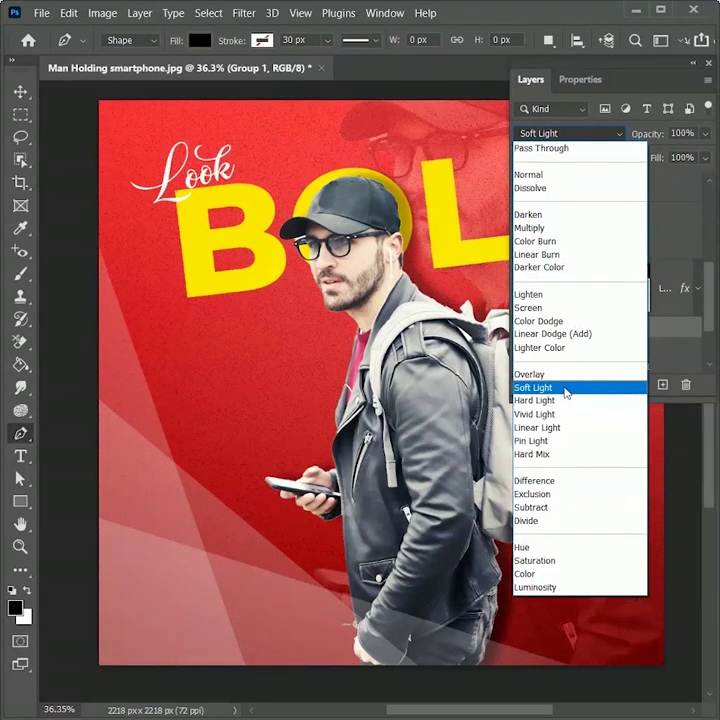
left_click(566, 388)
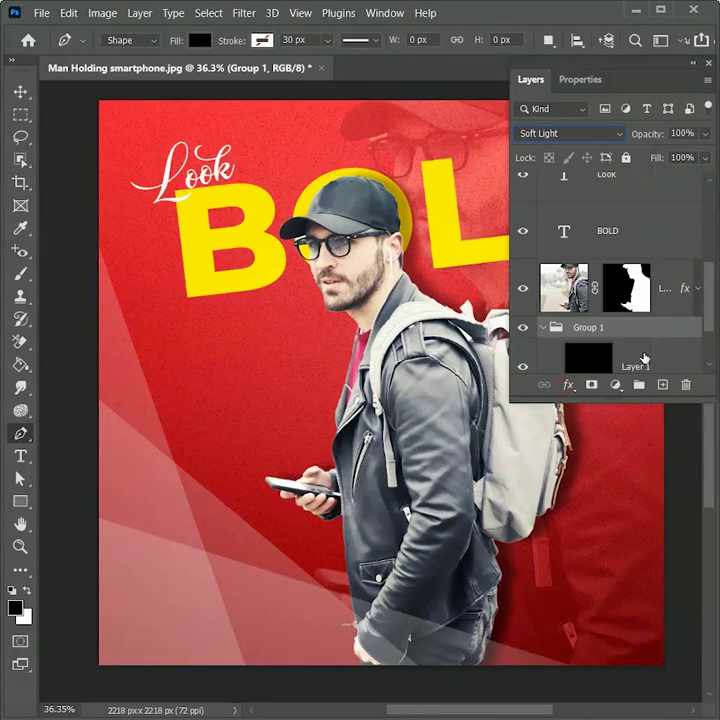
left_click(541, 327)
double_click(588, 327)
type("Texture")
key("Return")
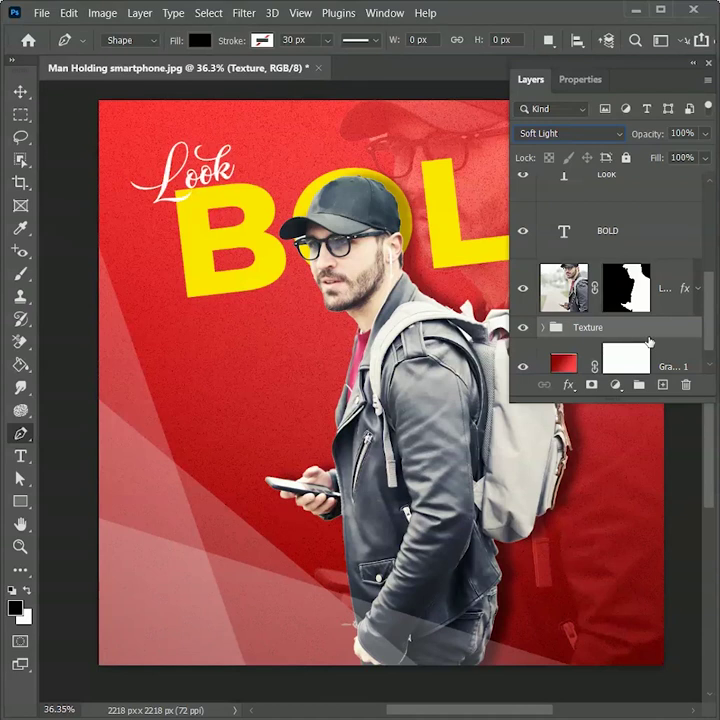
Step: Group Texture with the red gradient fill into a group named 'Background'
scroll(649, 341, "down", 1)
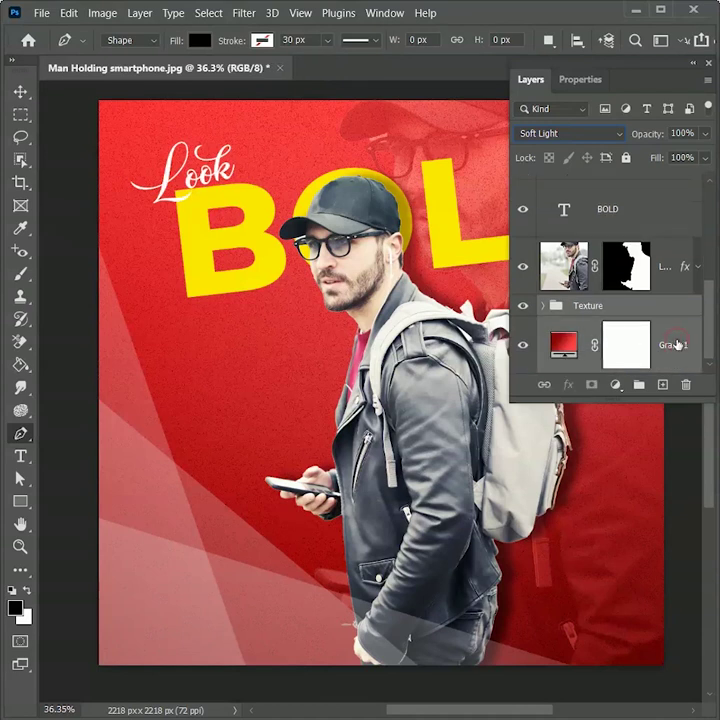
key("ctrl+g")
double_click(588, 363)
type("B")
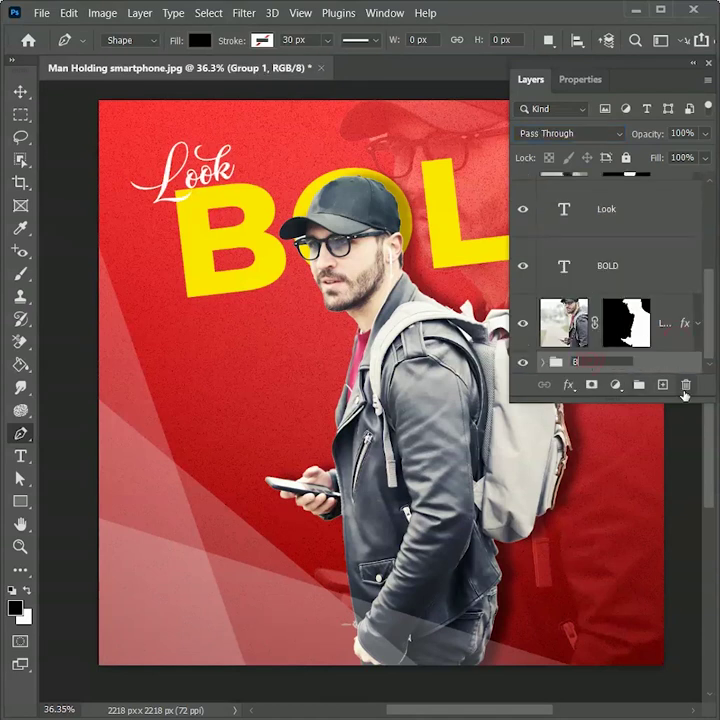
type("ackground")
key("Return")
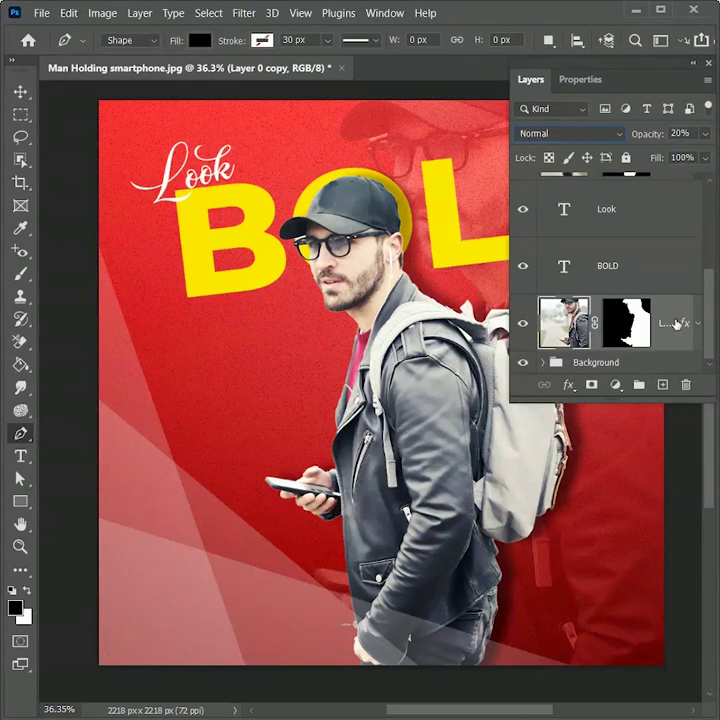
Step: Add a new layer above Gradient Fill 2 and brush black along the bottom with a 1900 px brush
scroll(588, 238, "up", 3)
left_click(682, 195)
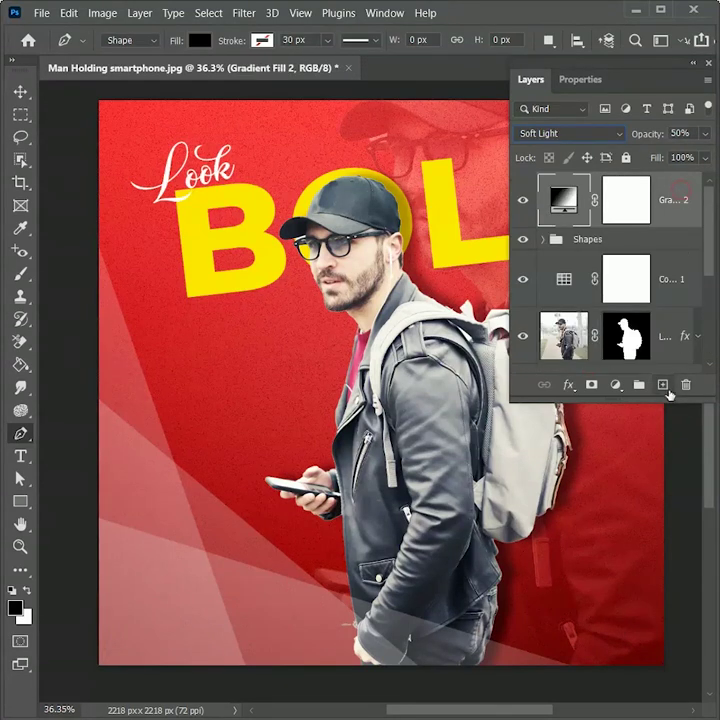
left_click(662, 385)
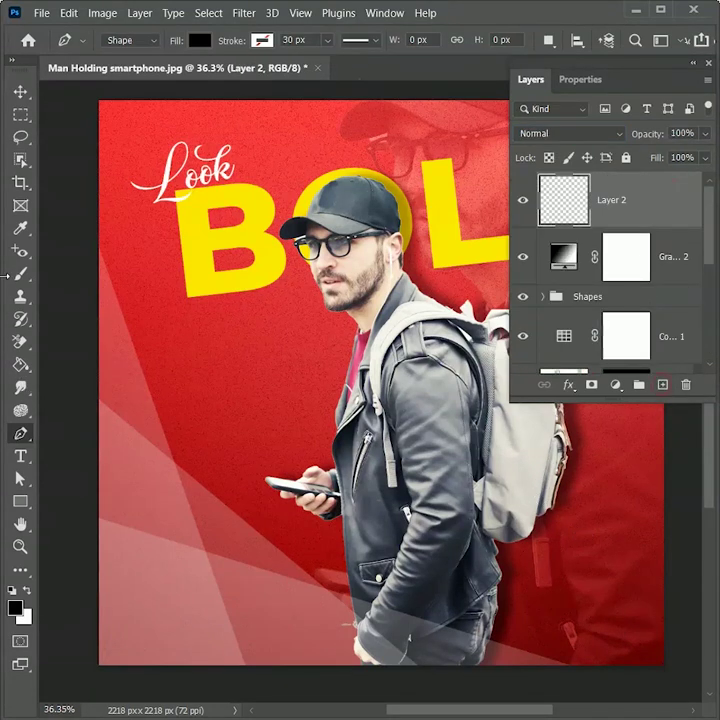
left_click(28, 277)
scroll(456, 492, "down", 3)
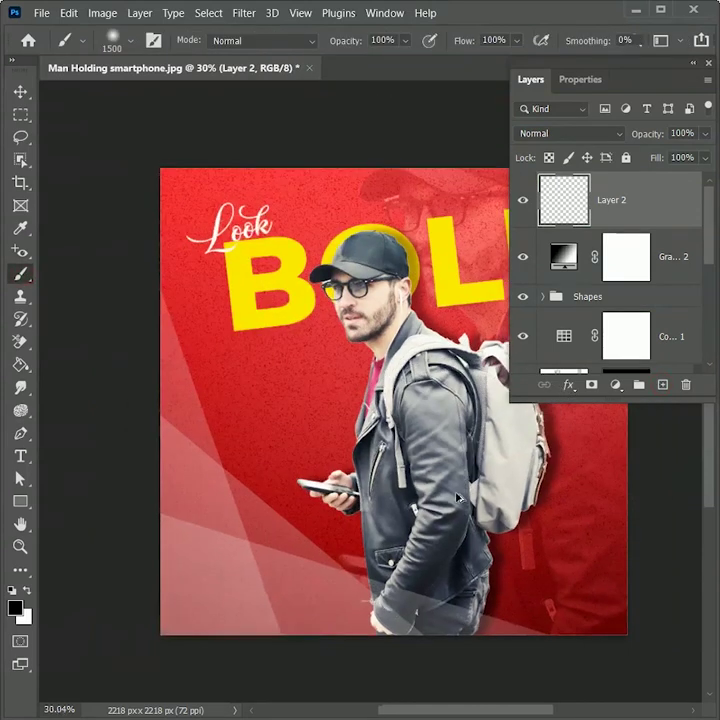
key("bracketright")
key("bracketright")
key("bracketright")
key("bracketright")
mouse_move(567, 554)
left_mouse_down()
mouse_move(539, 608)
mouse_move(257, 707)
left_mouse_up()
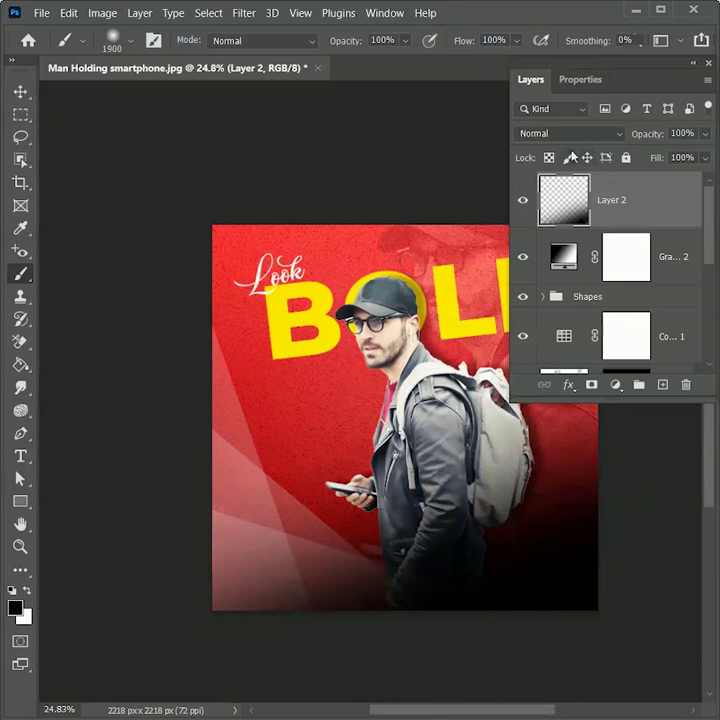
Step: Set the black shading Layer 2 to Soft Light at 70% opacity
left_click(537, 133)
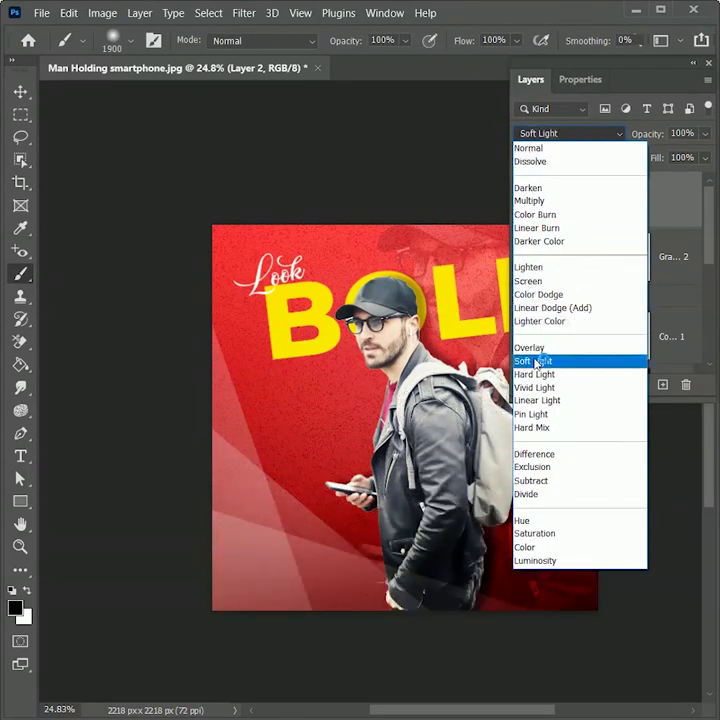
left_click(537, 362)
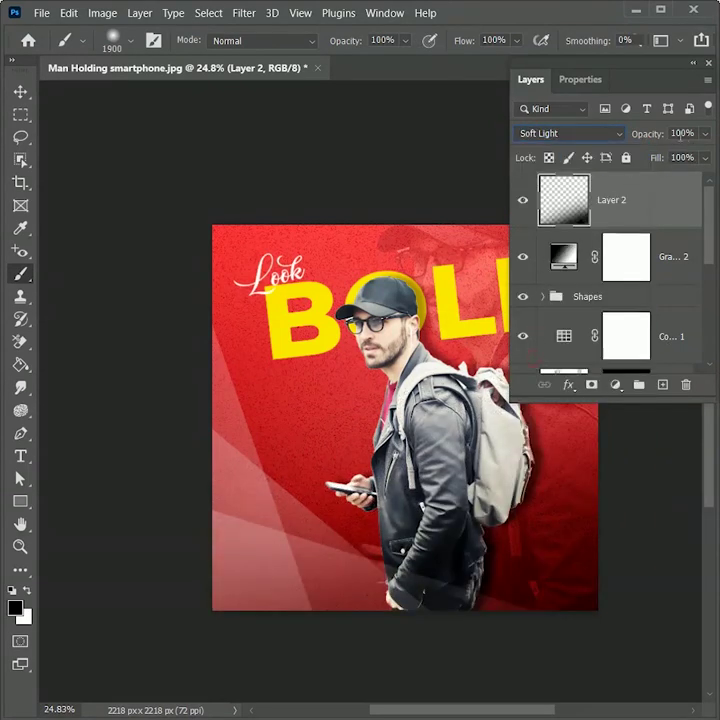
type("70")
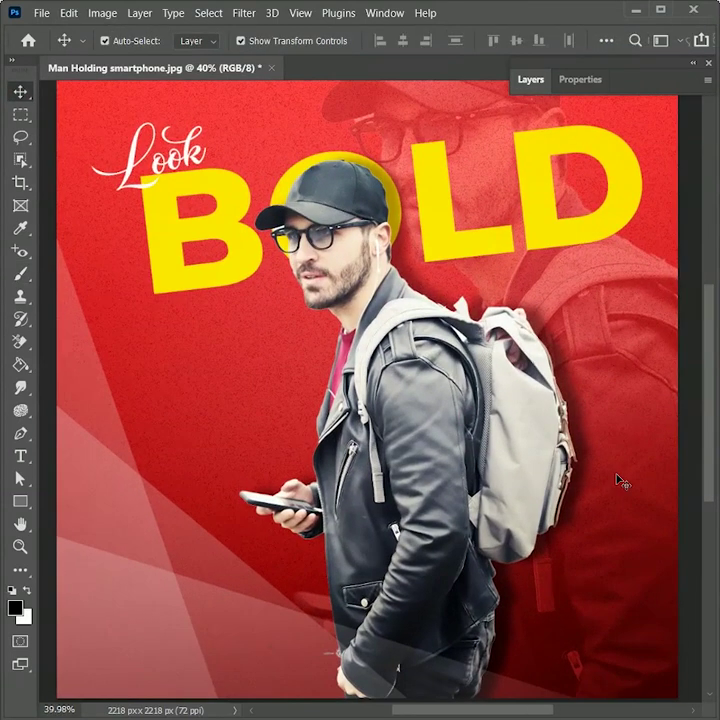
left_click(617, 482)
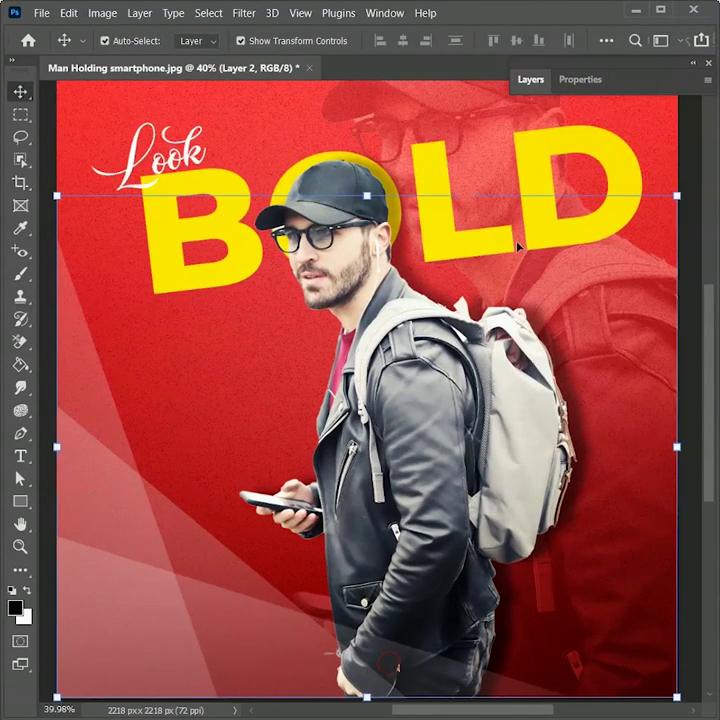
Step: Move the Shapes group to sit just above the Background group
left_click(532, 79)
left_click(632, 302)
left_click_drag(632, 302, 627, 352)
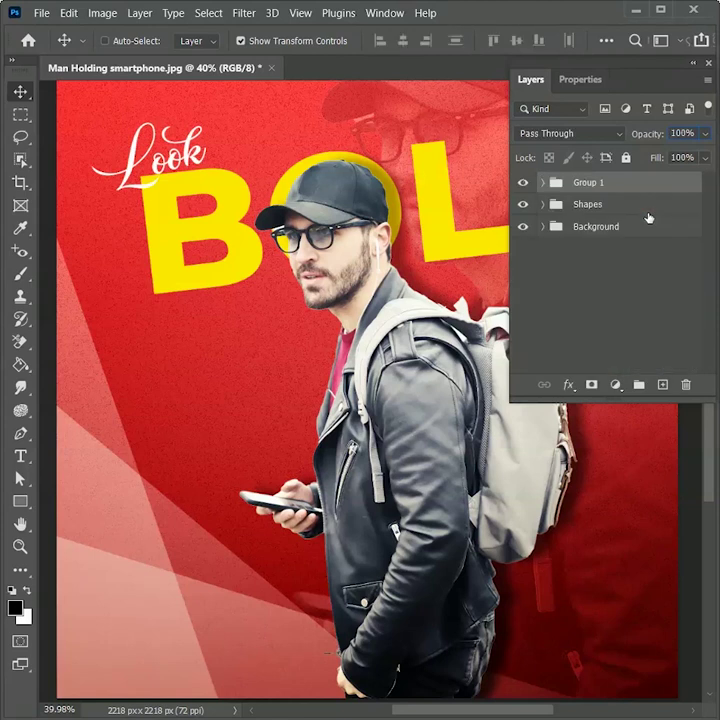
Step: Rename Group 1 to 'Design' and collapse the Layers panel
double_click(590, 188)
type("Design")
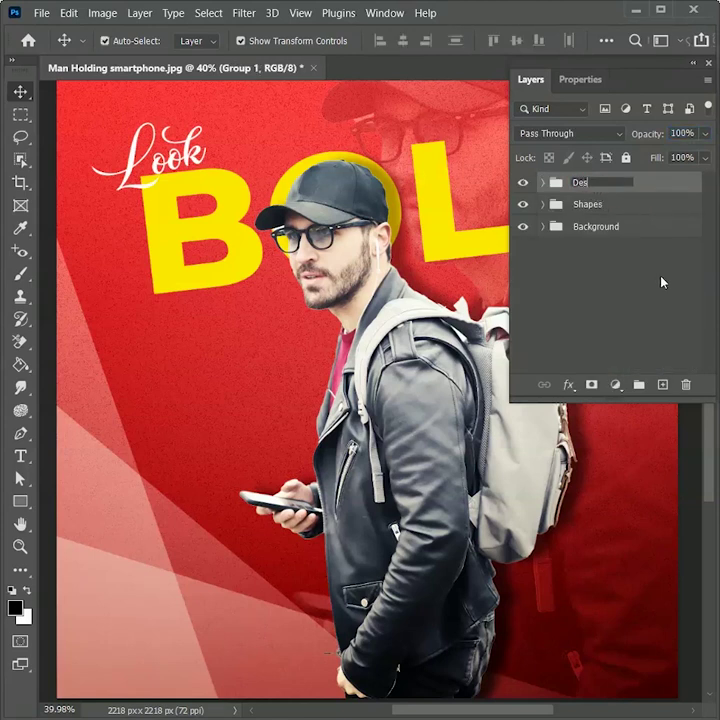
key("Return")
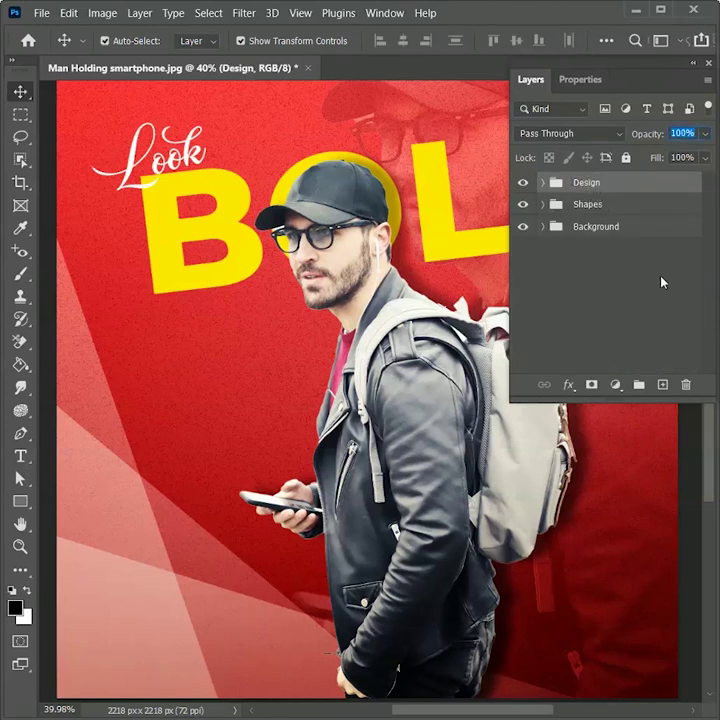
left_click(659, 283)
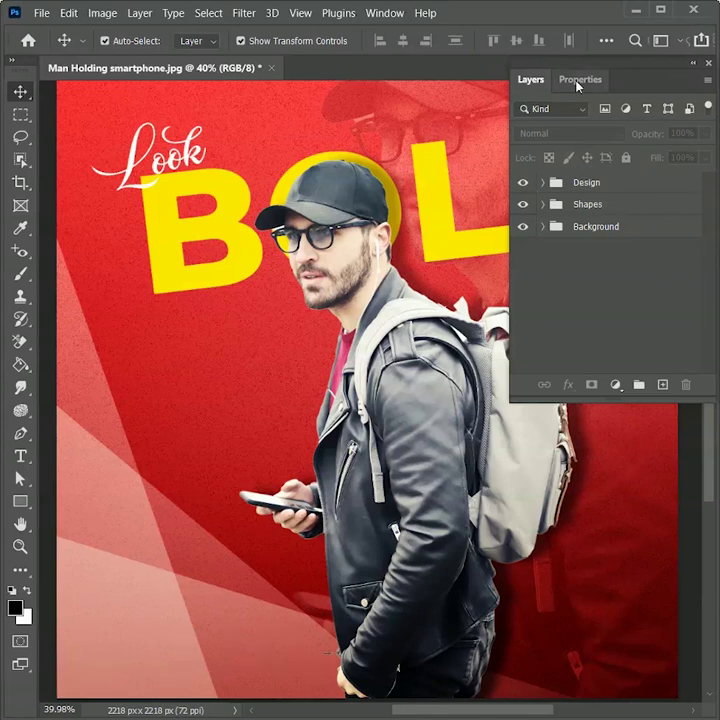
double_click(530, 82)
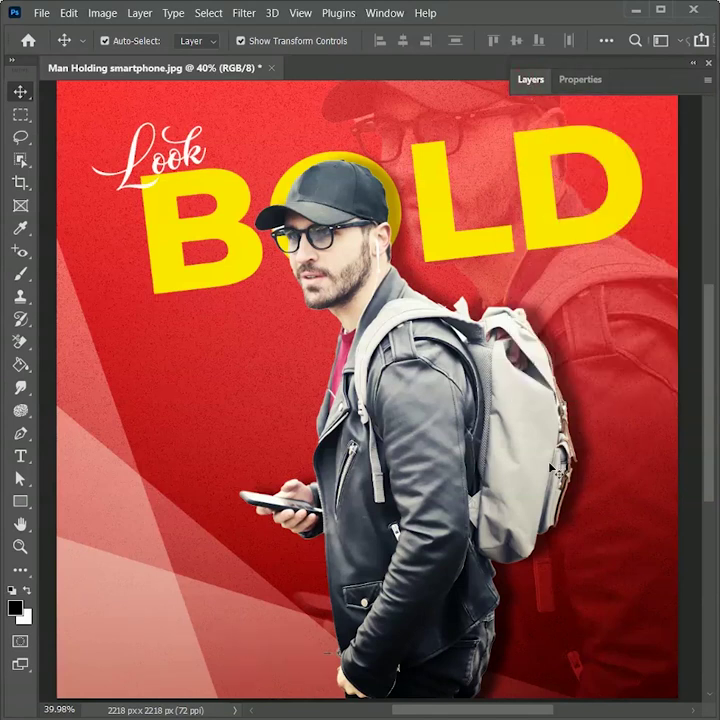